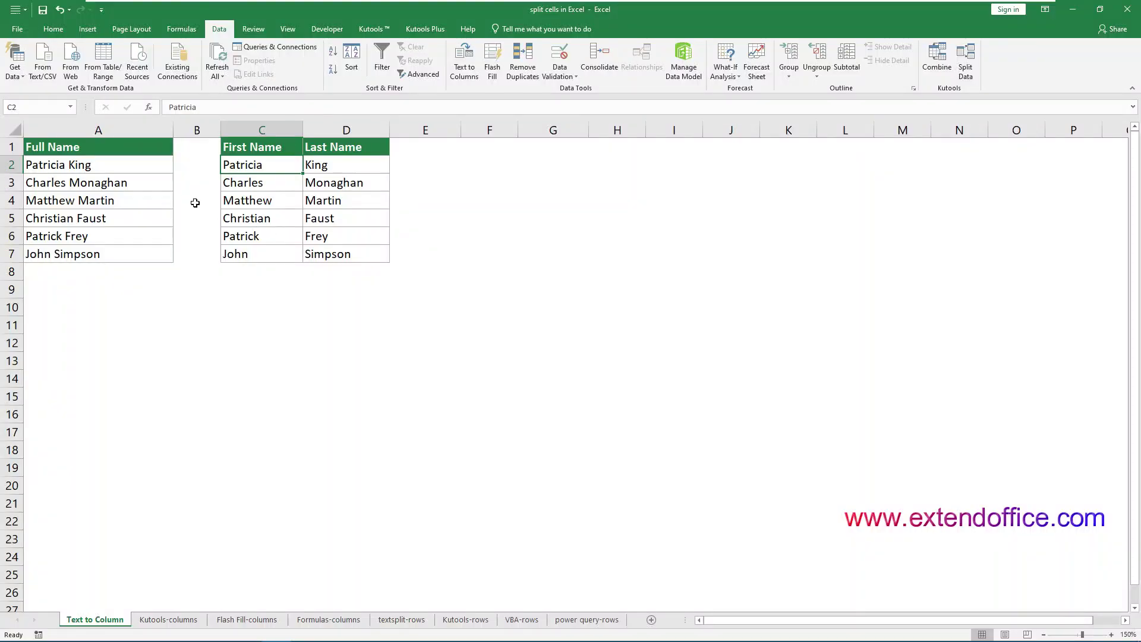
Select the six full names in A2:A7.
{"action": "left_click_drag", "start_coordinate": [159, 171], "coordinate": [146, 251]}
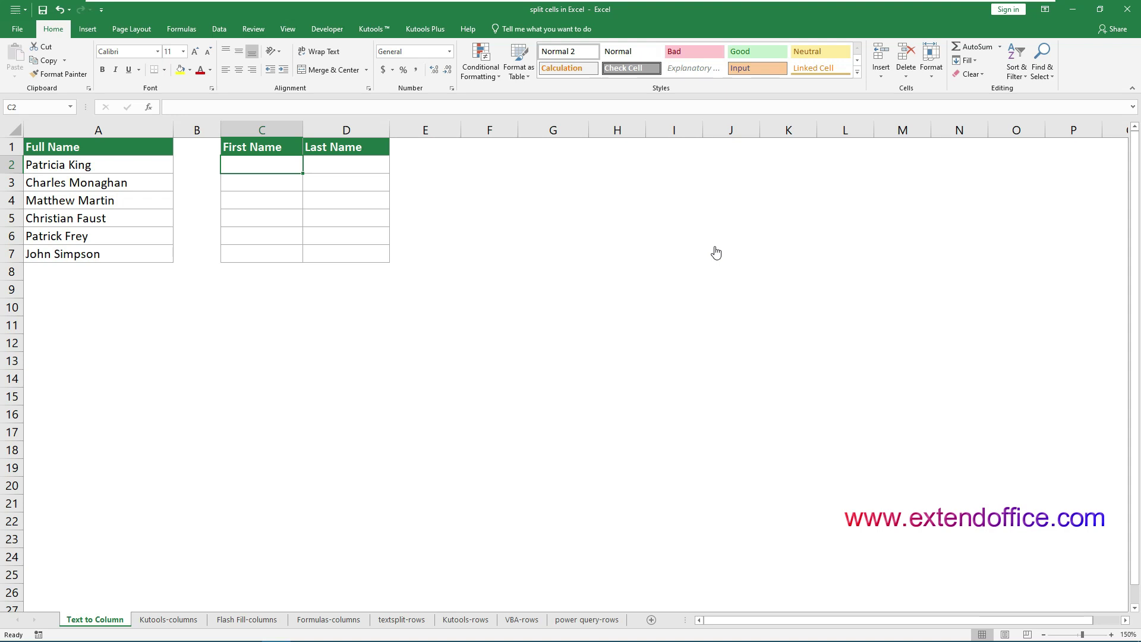
{"action": "left_click_drag", "start_coordinate": [126, 166], "coordinate": [129, 252]}
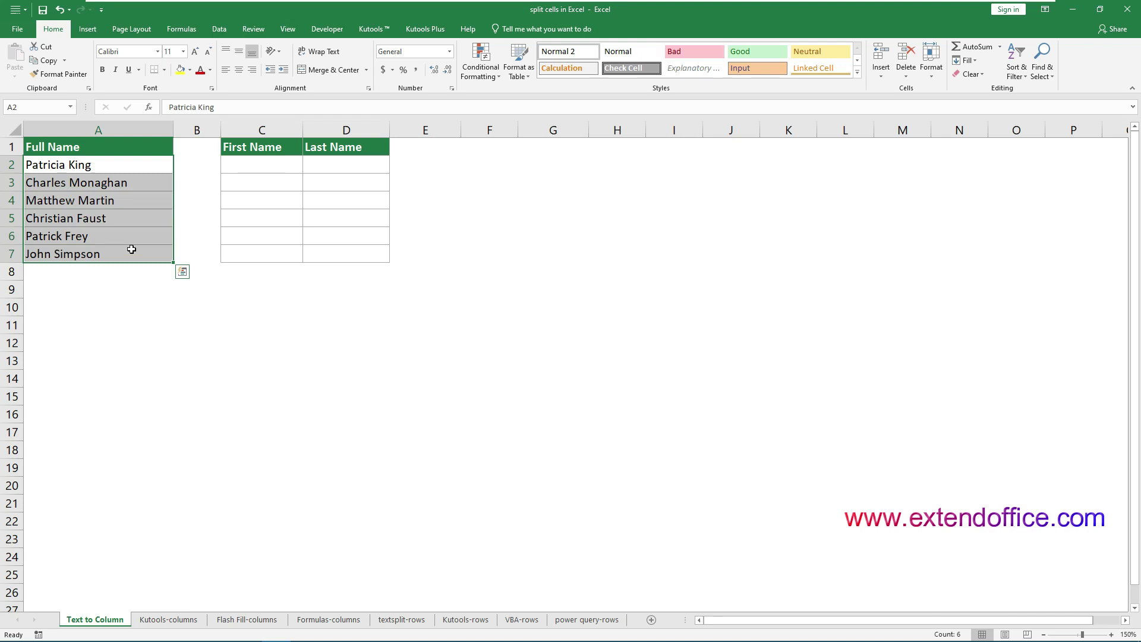
Split the full names at spaces with Text to Columns, placing results from C2.
{"action": "left_click", "coordinate": [224, 32]}
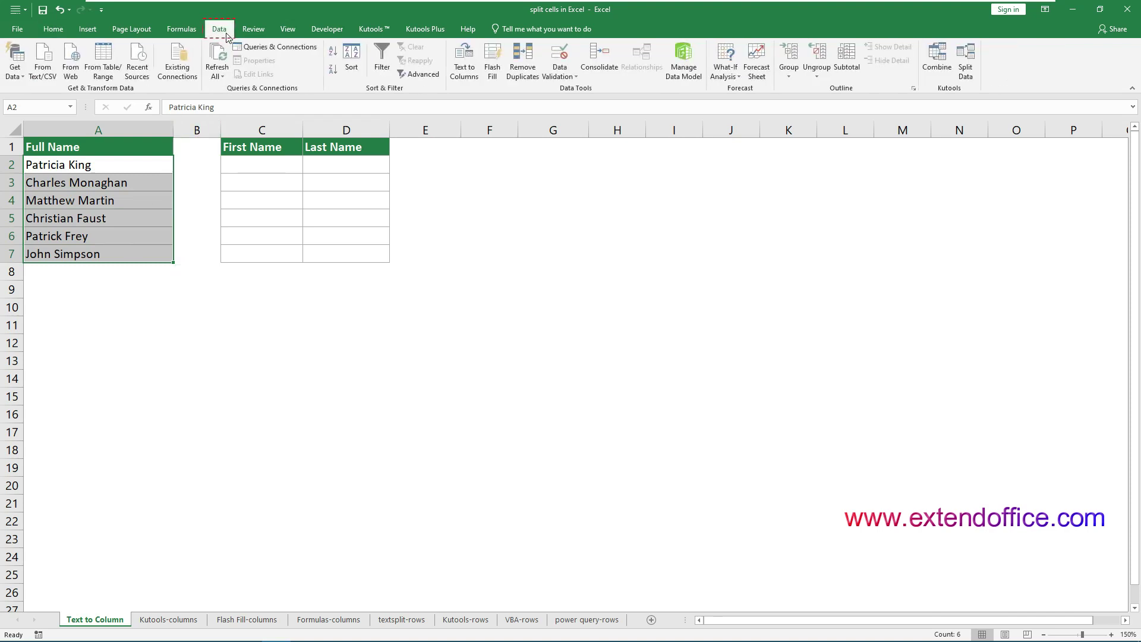
{"action": "left_click", "coordinate": [455, 65]}
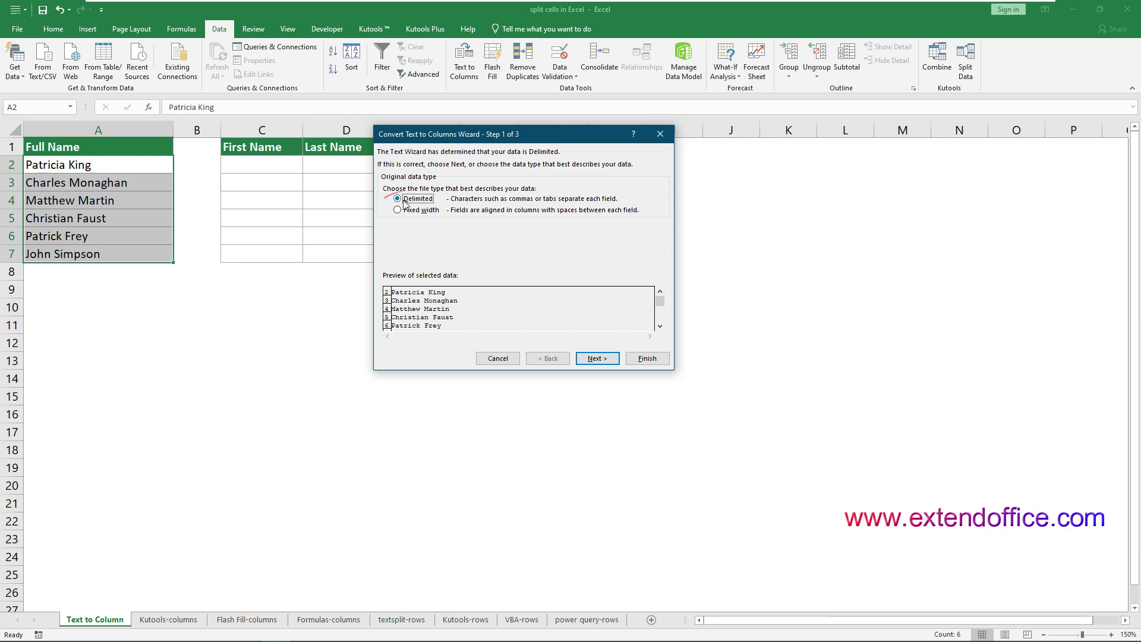
{"action": "left_click", "coordinate": [596, 359]}
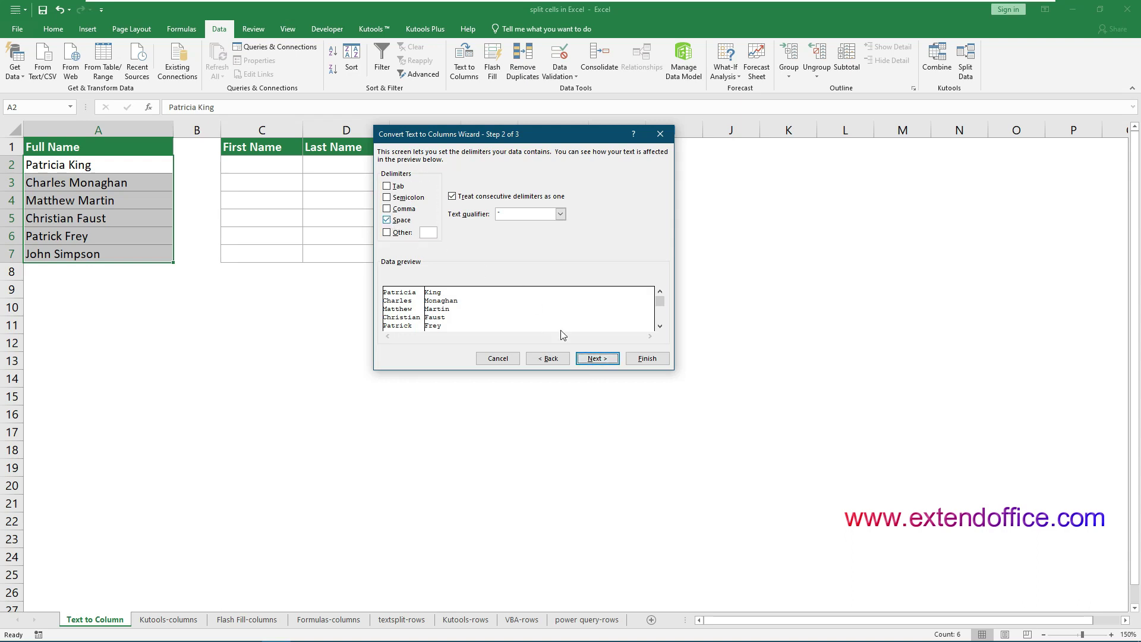
{"action": "left_click", "coordinate": [588, 361]}
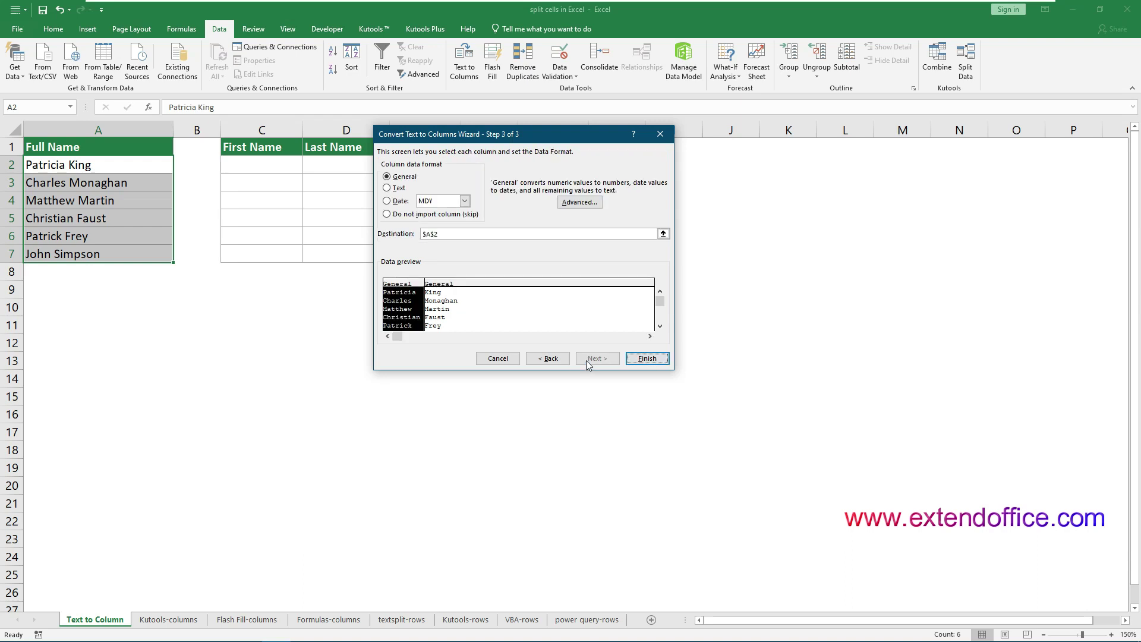
{"action": "left_click", "coordinate": [648, 233]}
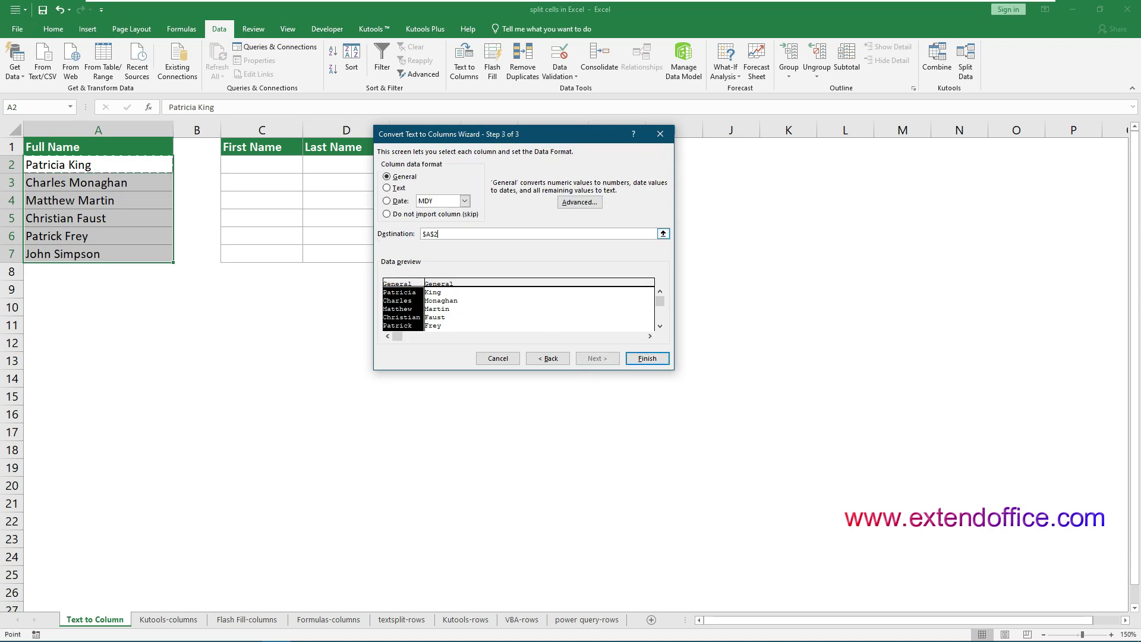
{"action": "left_click_drag", "start_coordinate": [440, 234], "coordinate": [420, 234]}
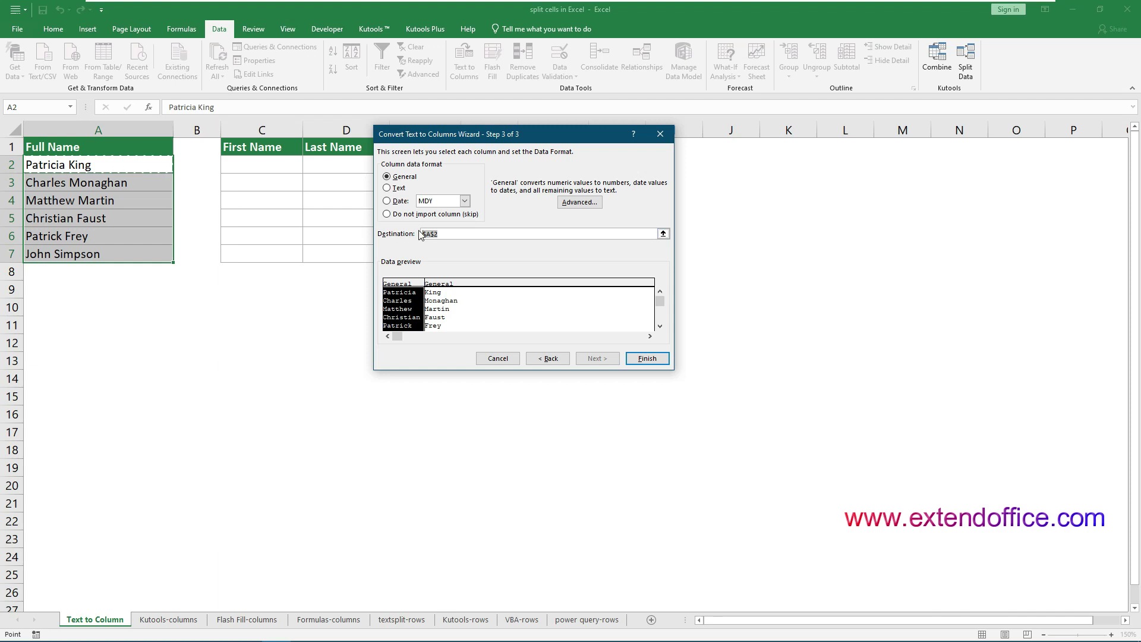
{"action": "left_click", "coordinate": [289, 170]}
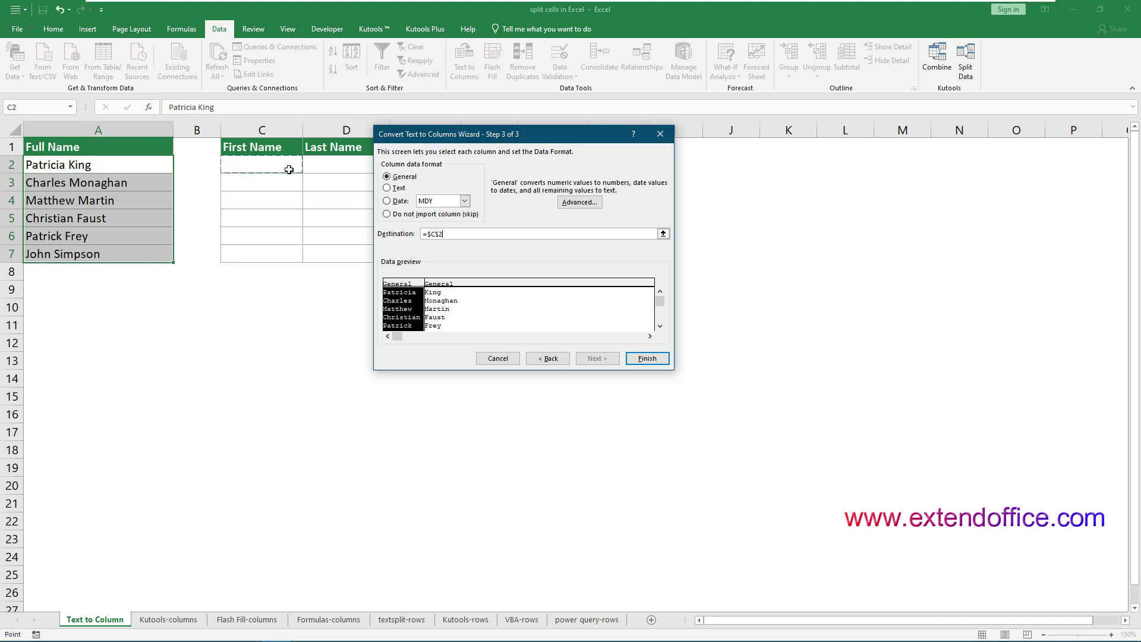
{"action": "left_click", "coordinate": [645, 359]}
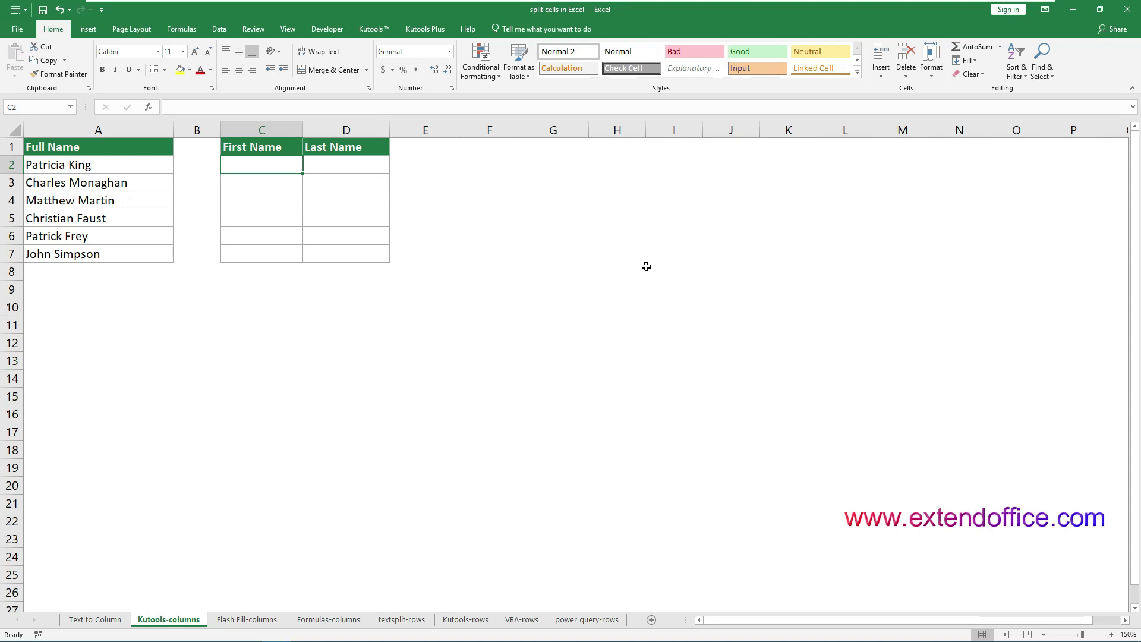
Open Kutools Split Cells and set its range to A2:A7.
{"action": "left_click", "coordinate": [373, 32]}
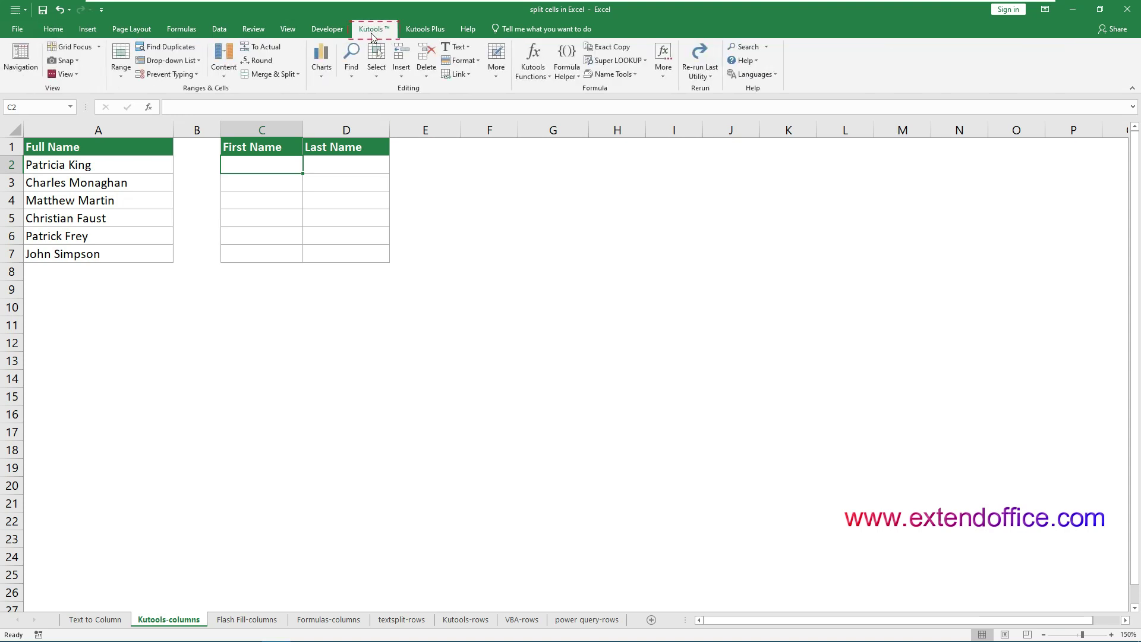
{"action": "left_click", "coordinate": [275, 76]}
{"action": "left_click", "coordinate": [276, 118]}
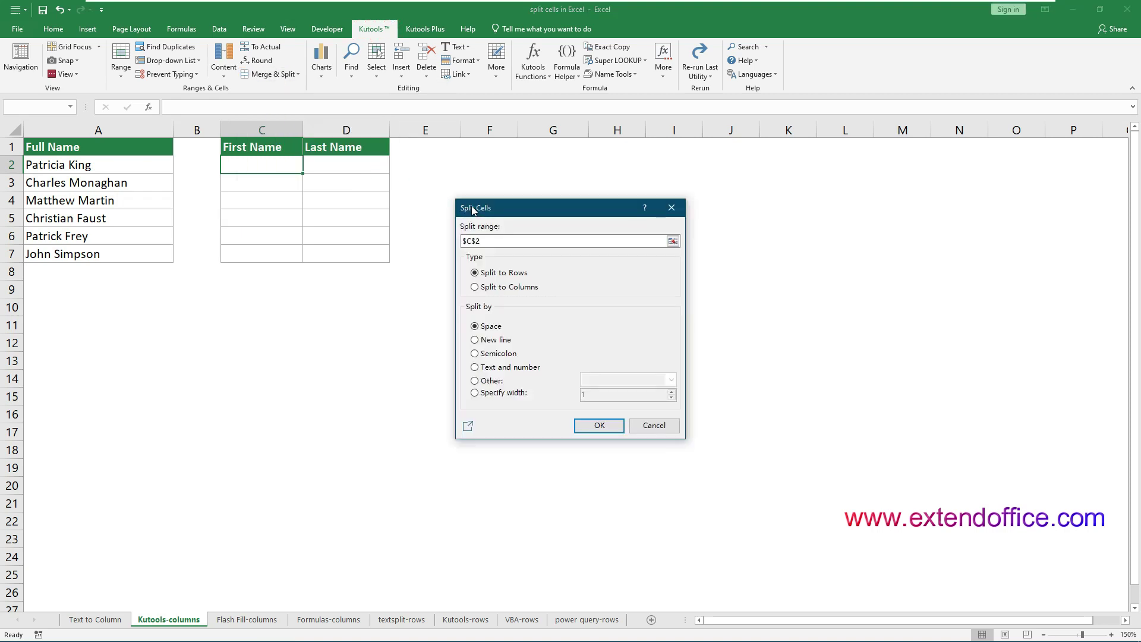
{"action": "left_click_drag", "start_coordinate": [473, 210], "coordinate": [417, 172]}
{"action": "left_click", "coordinate": [616, 203]}
{"action": "left_click_drag", "start_coordinate": [83, 168], "coordinate": [93, 248]}
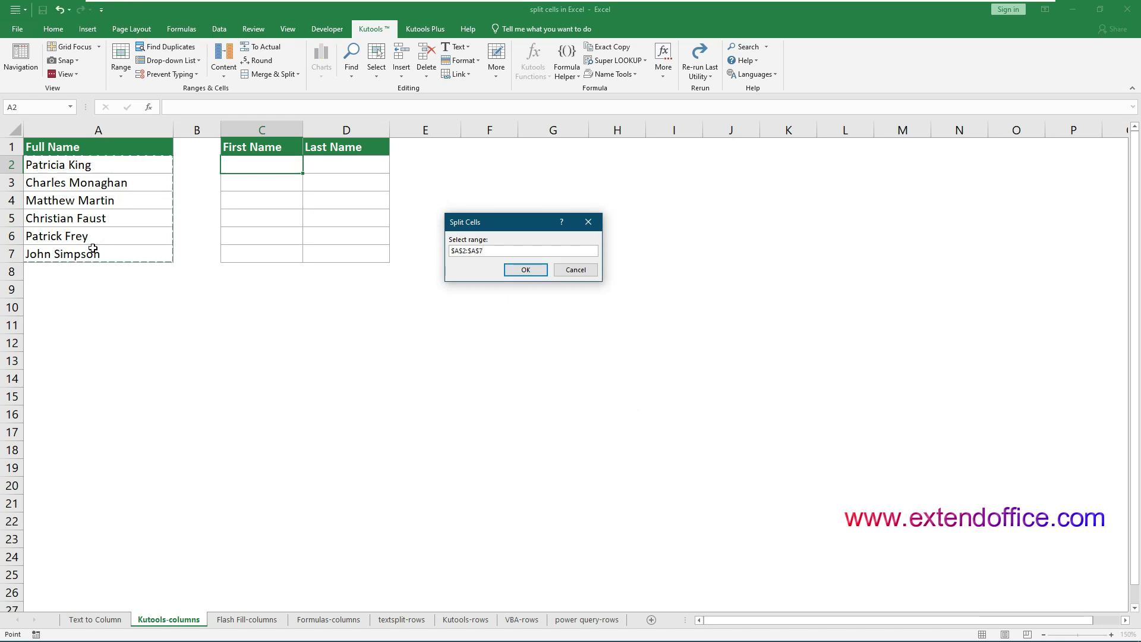
{"action": "left_click", "coordinate": [523, 272]}
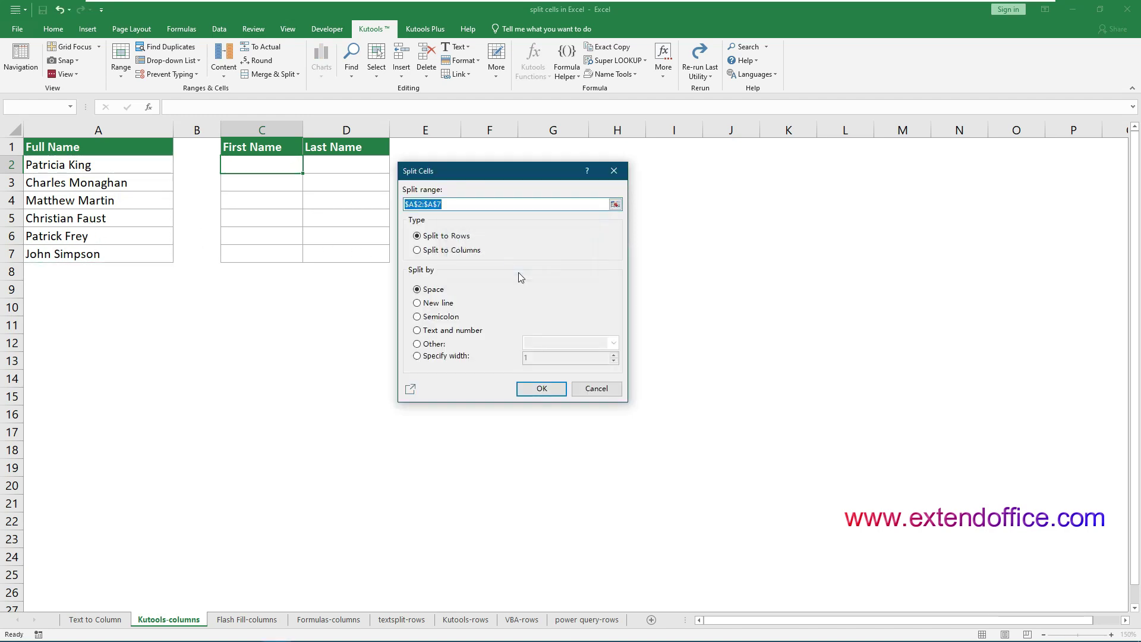
Split the names into columns by space, outputting the results at C2.
{"action": "left_click", "coordinate": [442, 252]}
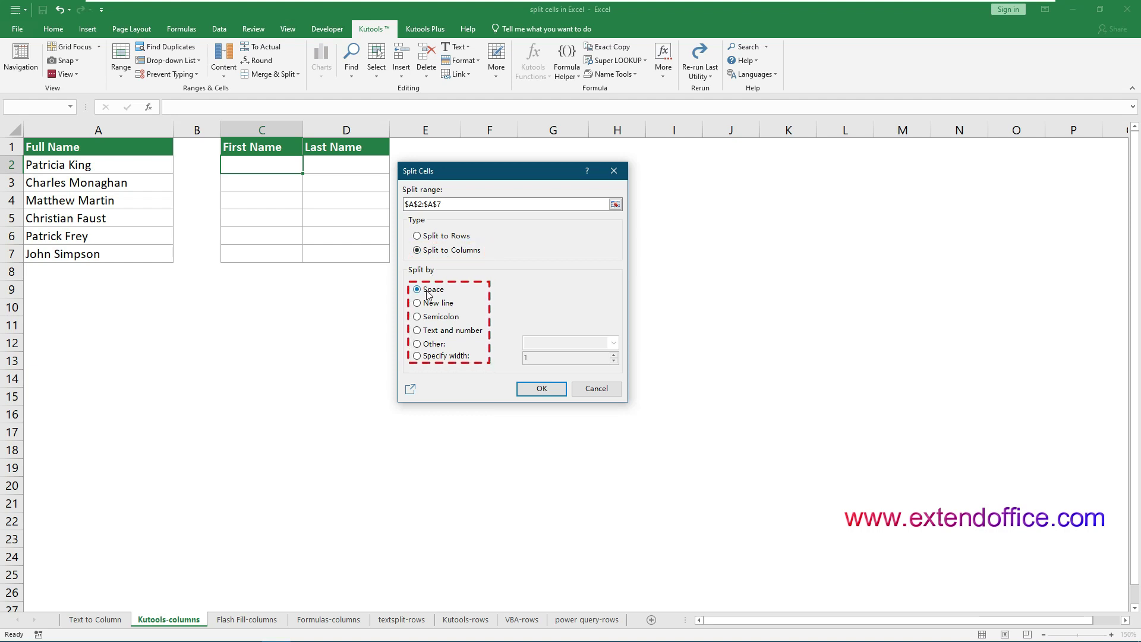
{"action": "left_click", "coordinate": [541, 393]}
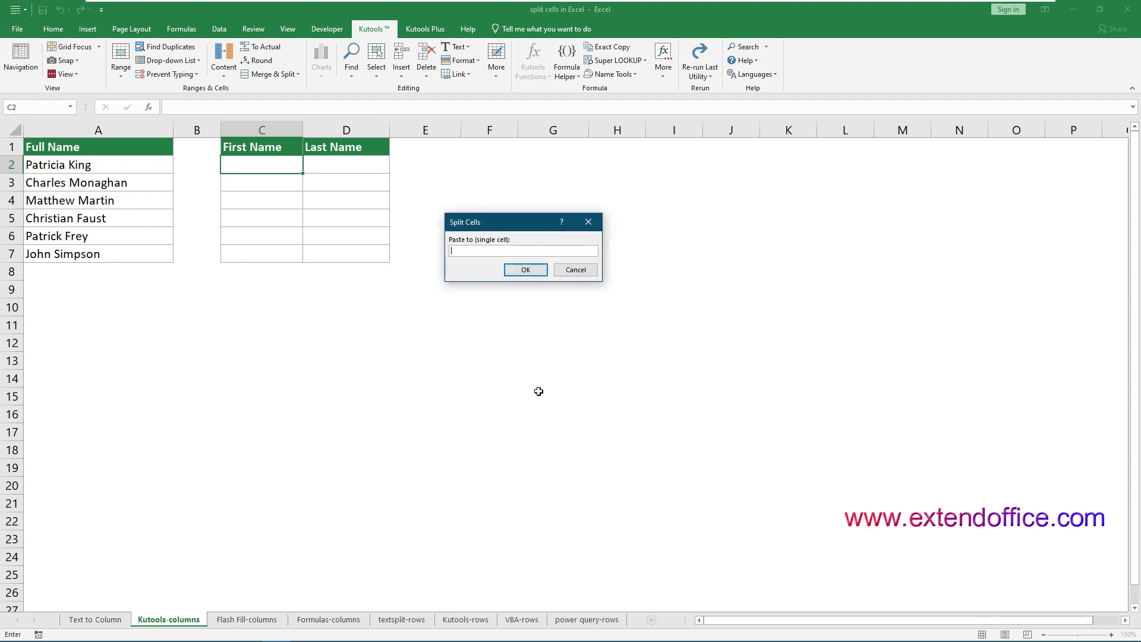
{"action": "left_click", "coordinate": [283, 170]}
{"action": "left_click", "coordinate": [525, 270]}
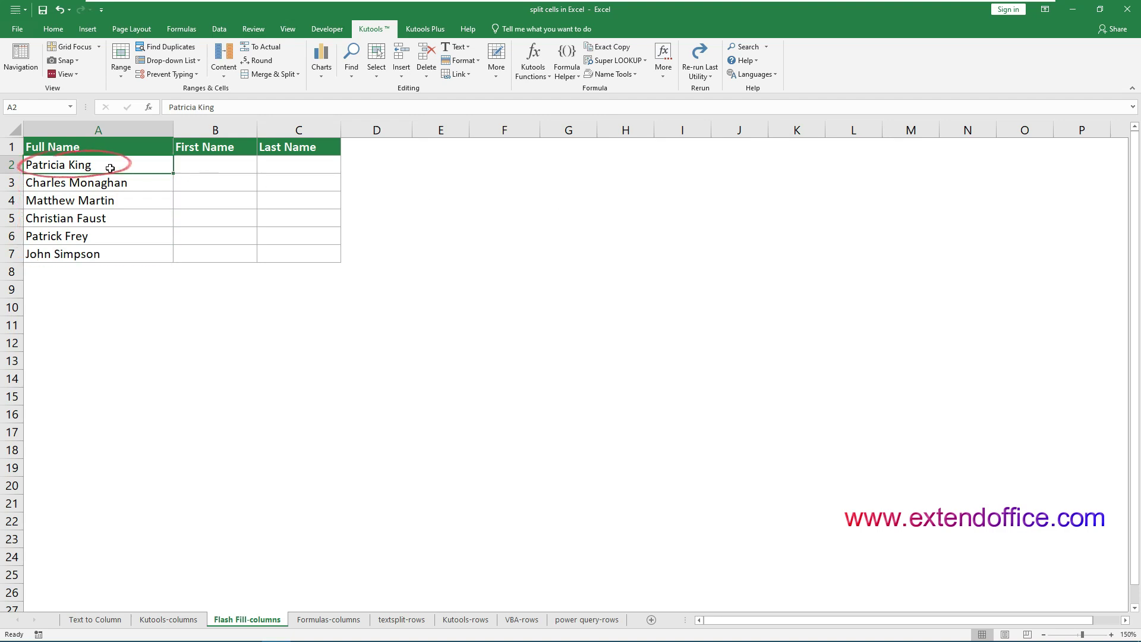
{"action": "left_click", "coordinate": [187, 166]}
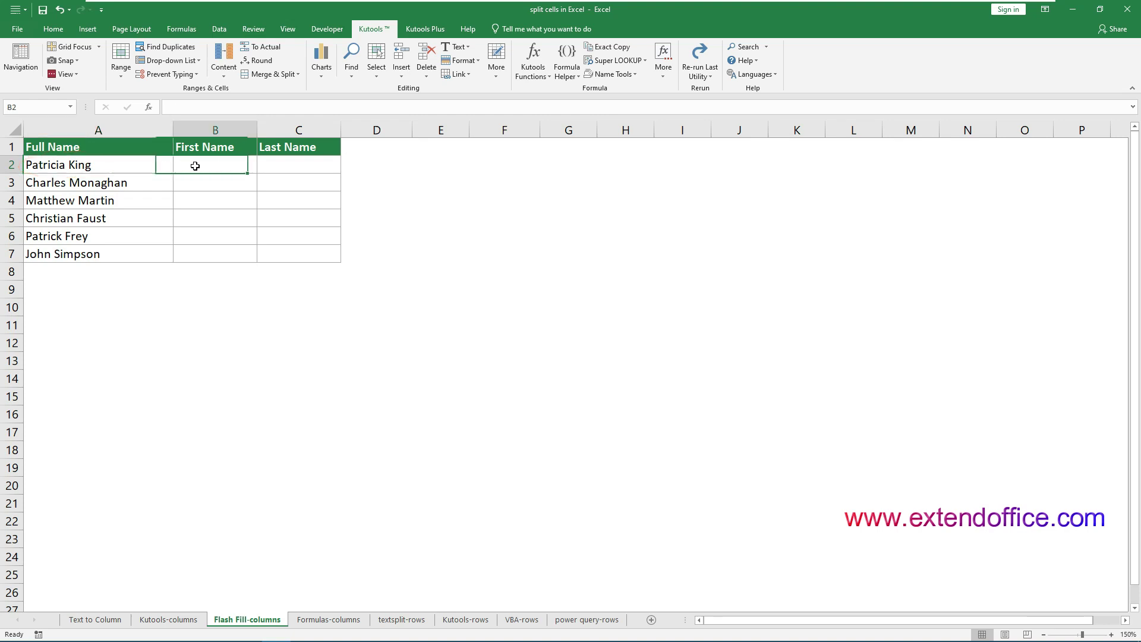
{"action": "type", "text": "Pa"}
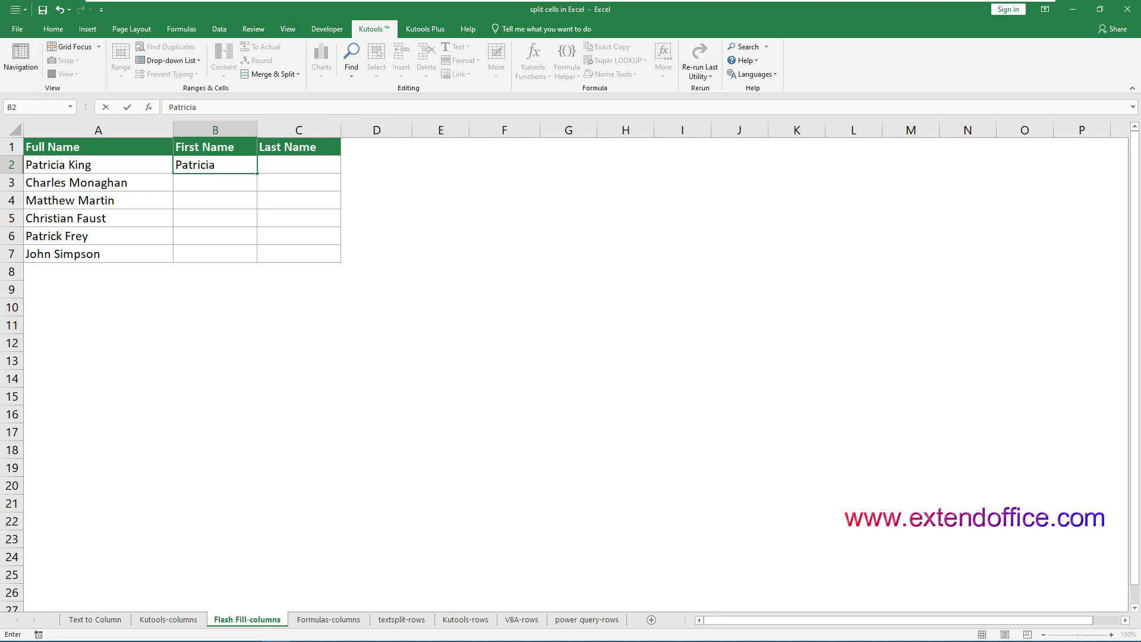
{"action": "type", "text": "tricia"}
{"action": "key", "text": "Return"}
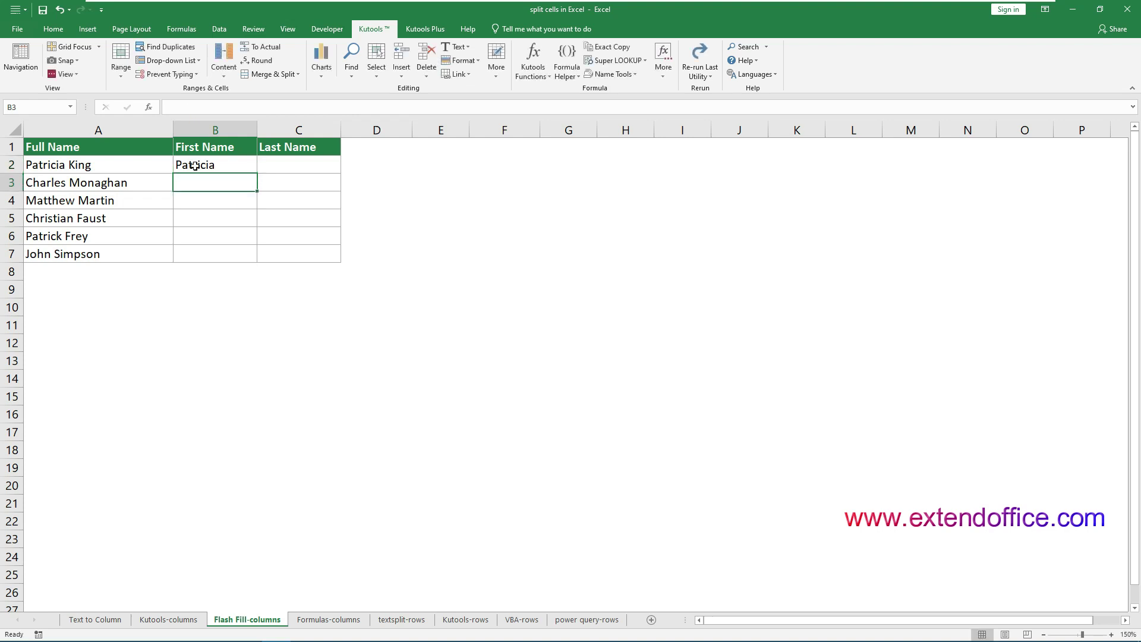
{"action": "type", "text": "Charles"}
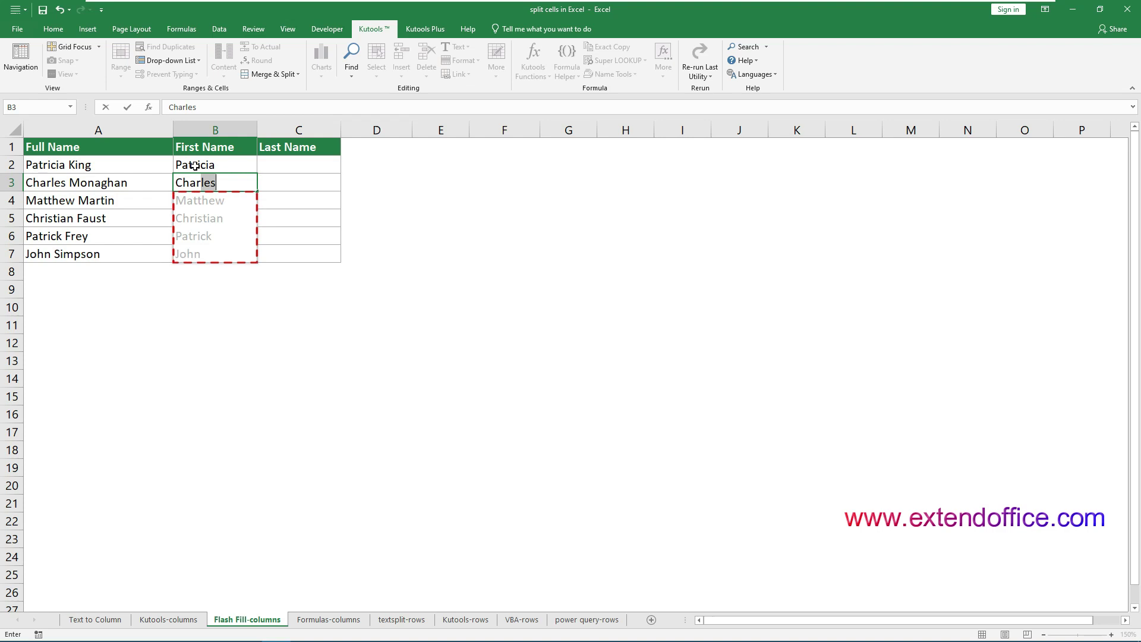
{"action": "key", "text": "Return"}
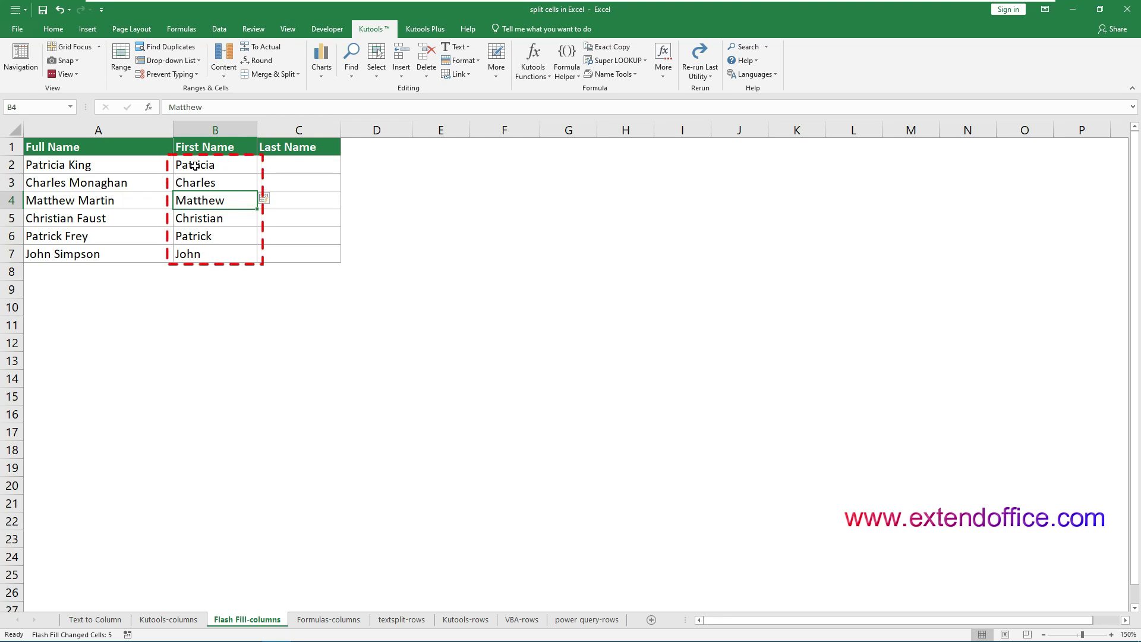
{"action": "left_click", "coordinate": [276, 168]}
{"action": "type", "text": "King"}
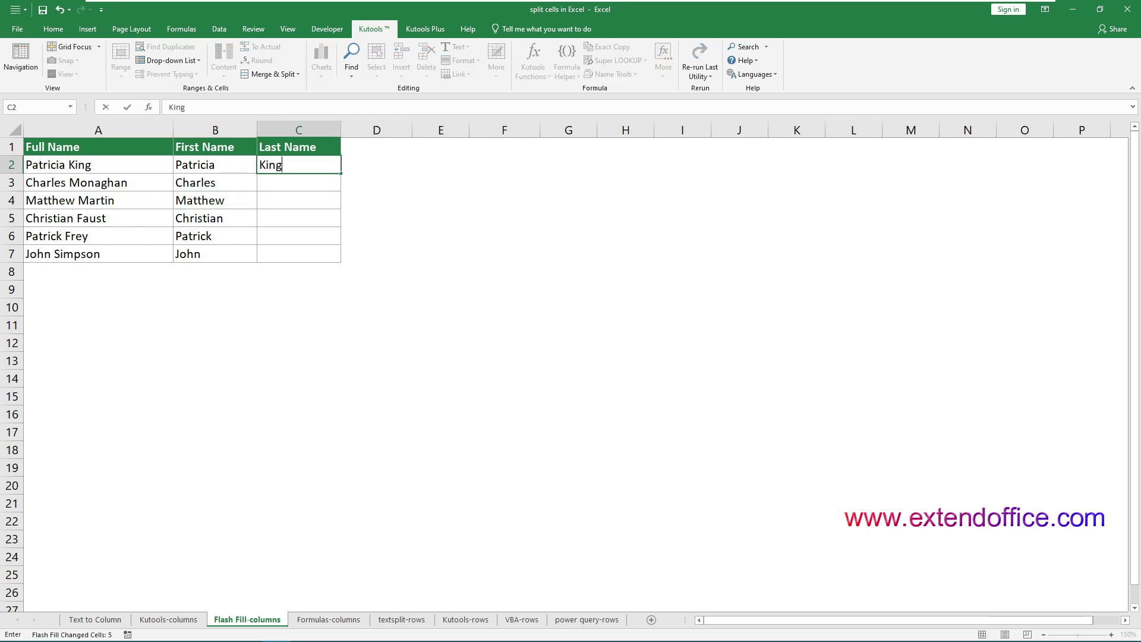
{"action": "key", "text": "Return"}
{"action": "type", "text": "Monaghan"}
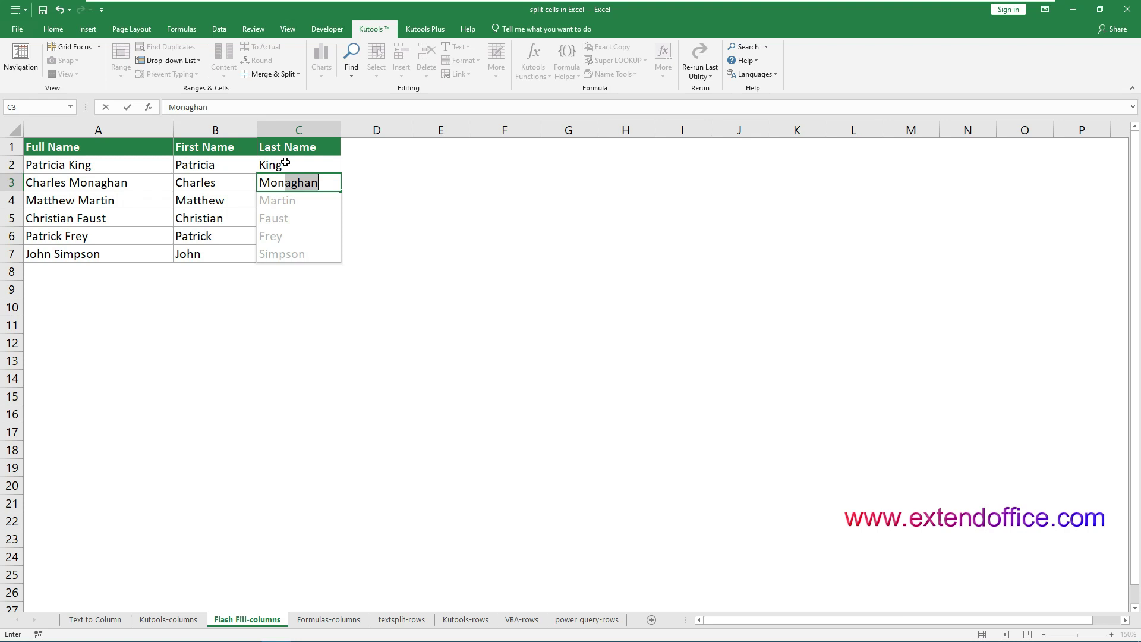
{"action": "key", "text": "Return"}
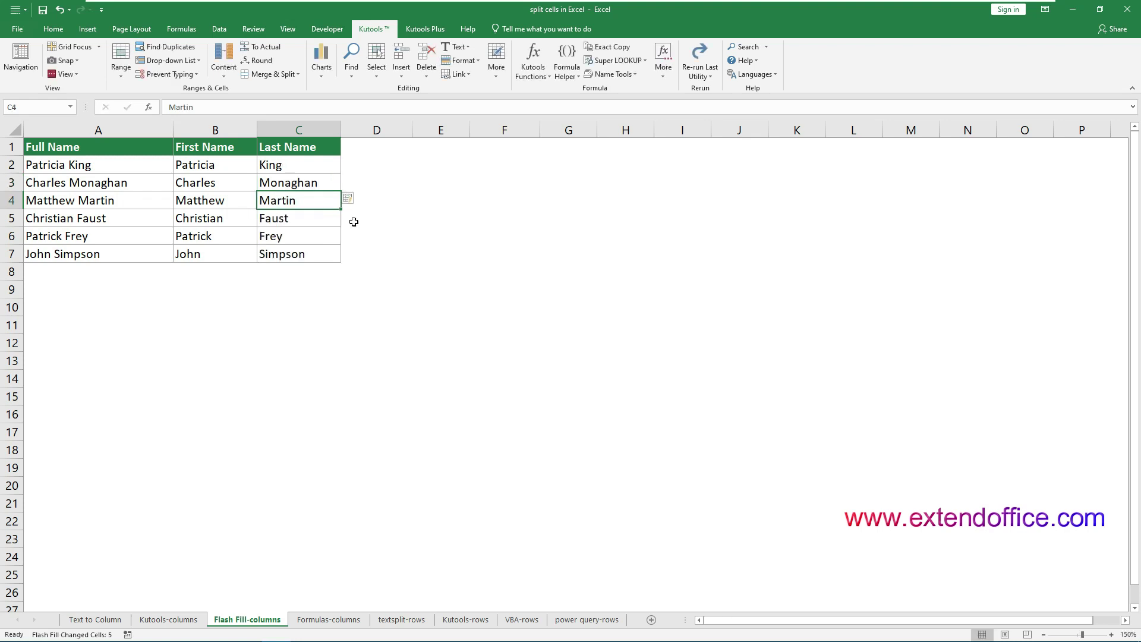
{"action": "left_click_drag", "start_coordinate": [189, 164], "coordinate": [289, 251]}
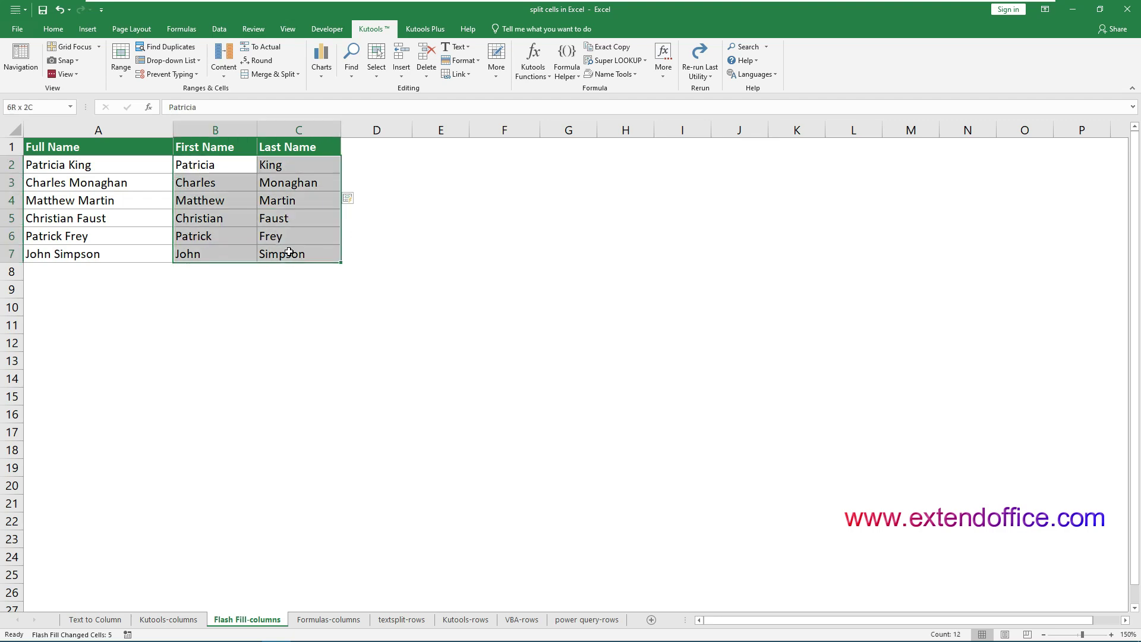
{"action": "key", "text": "Delete"}
Enter Patricia in B2 and Flash Fill the remaining first names into B3:B7.
{"action": "left_click", "coordinate": [226, 165]}
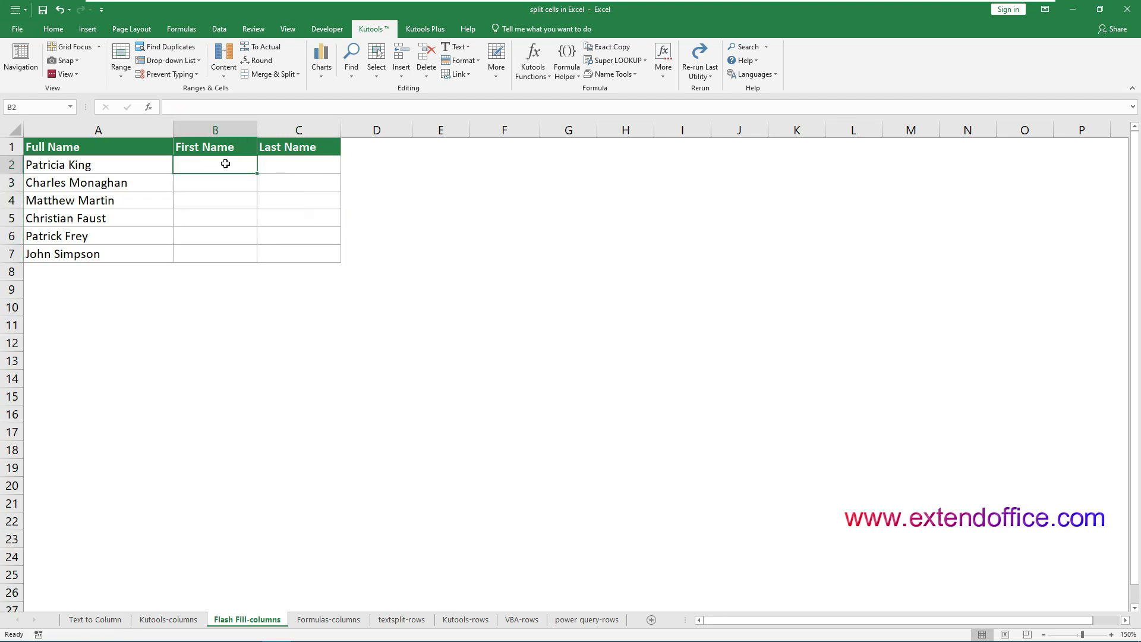
{"action": "type", "text": "Patricia"}
{"action": "key", "text": "Return"}
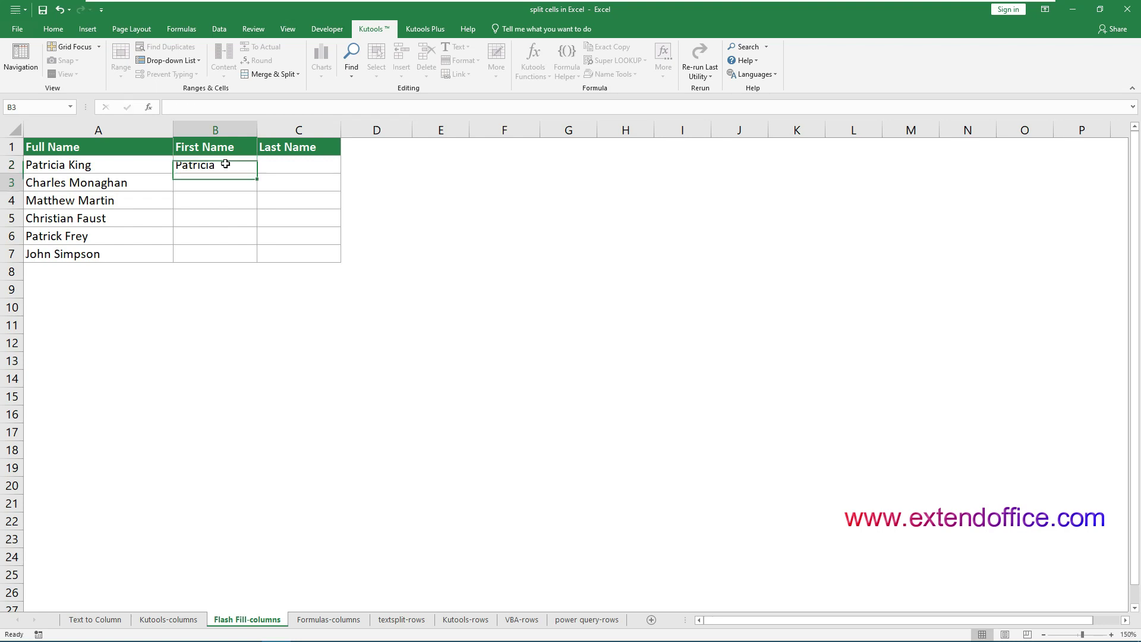
{"action": "left_click_drag", "start_coordinate": [227, 181], "coordinate": [227, 254]}
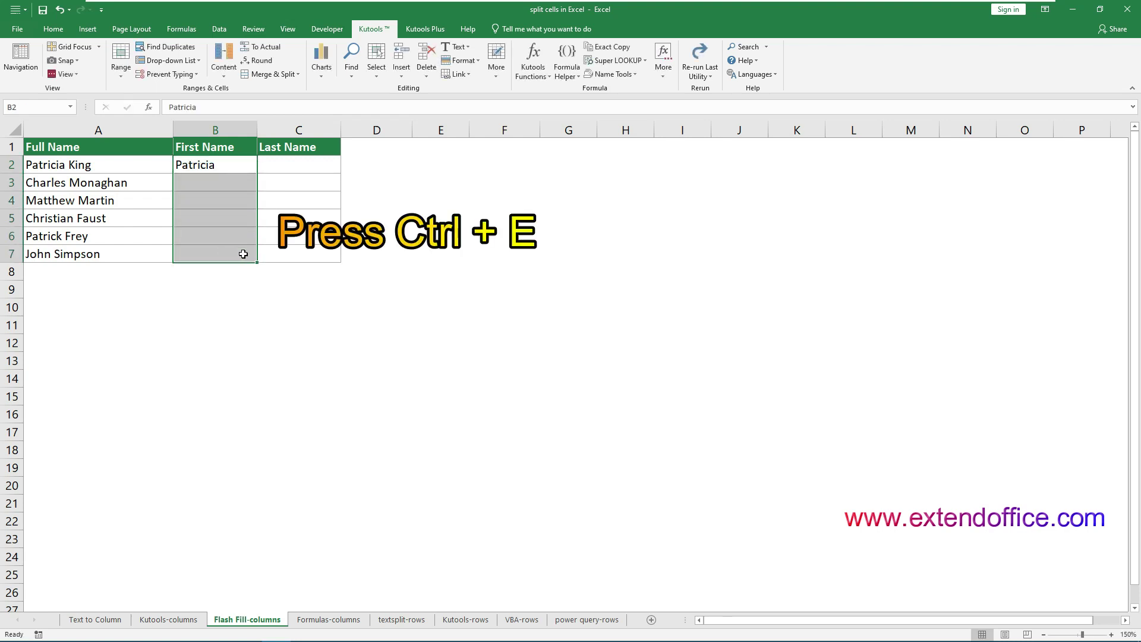
{"action": "key", "text": "ctrl+e"}
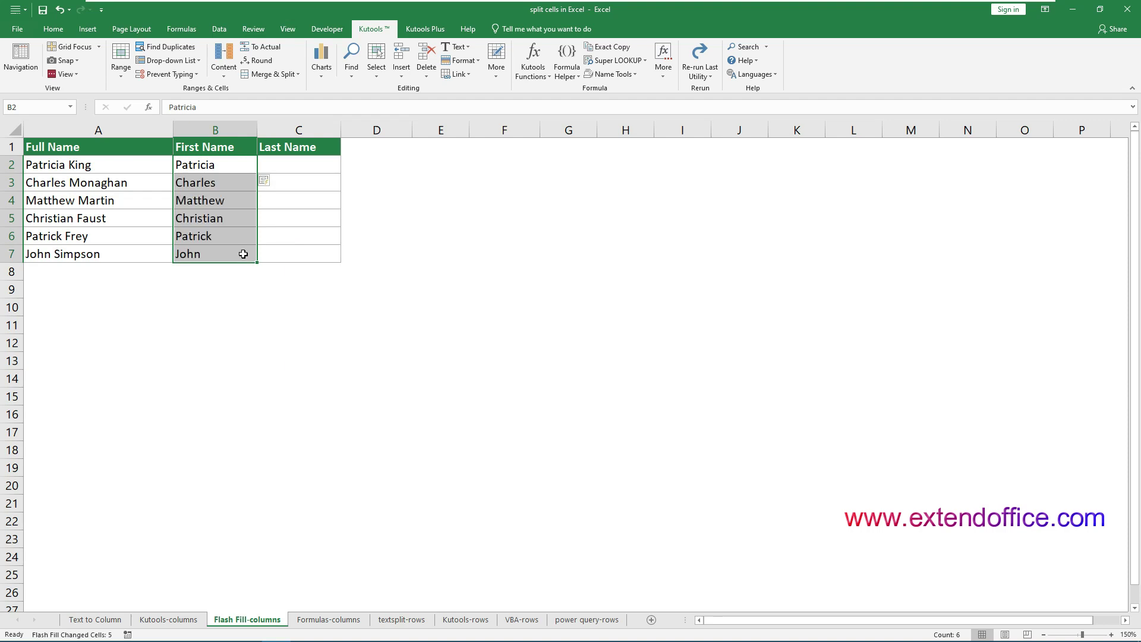
Enter King in C2 as the last-name example and select C2:C7.
{"action": "left_click", "coordinate": [300, 171]}
{"action": "type", "text": "King"}
{"action": "key", "text": "Return"}
{"action": "left_click_drag", "start_coordinate": [301, 159], "coordinate": [298, 252]}
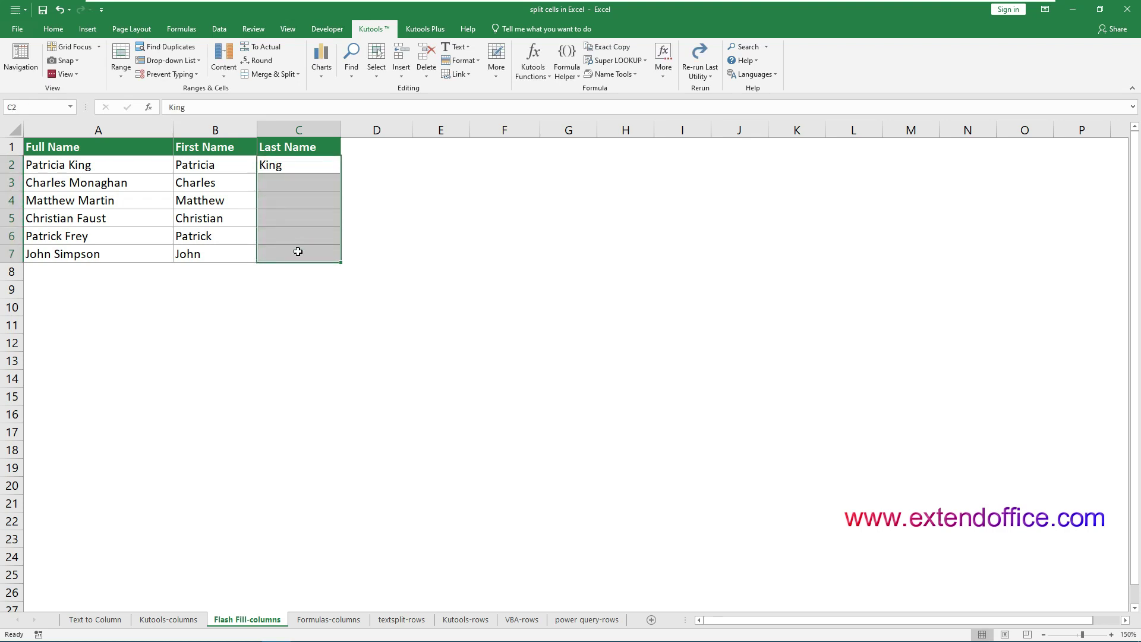
Flash Fill the remaining last names in C3:C7 from the King example via Home > Fill.
{"action": "left_click", "coordinate": [53, 29]}
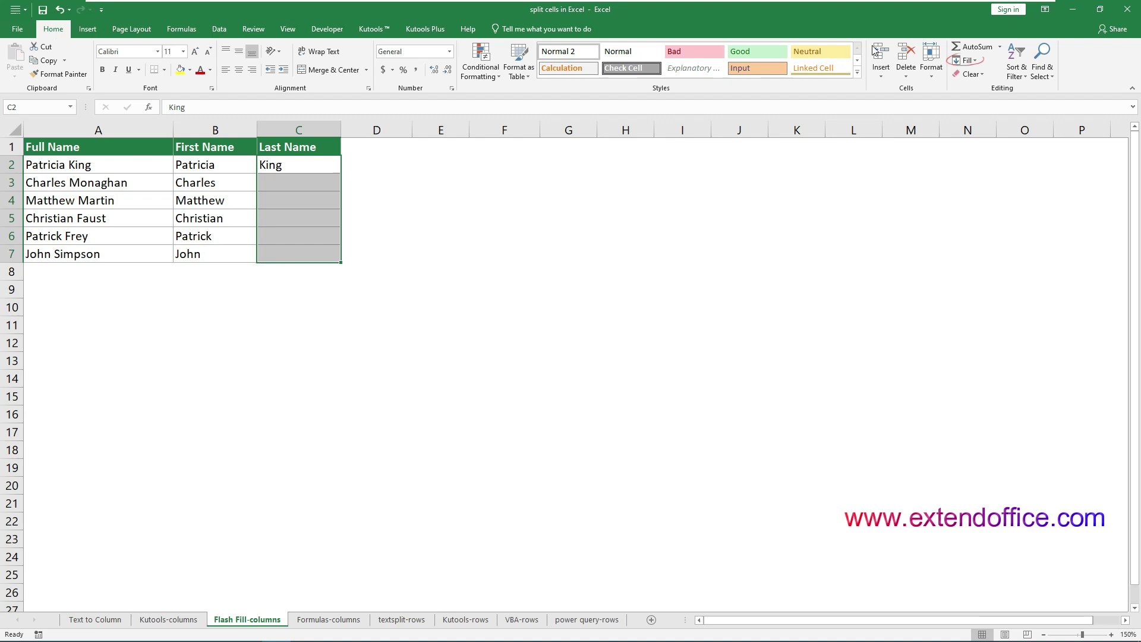
{"action": "left_click", "coordinate": [966, 60]}
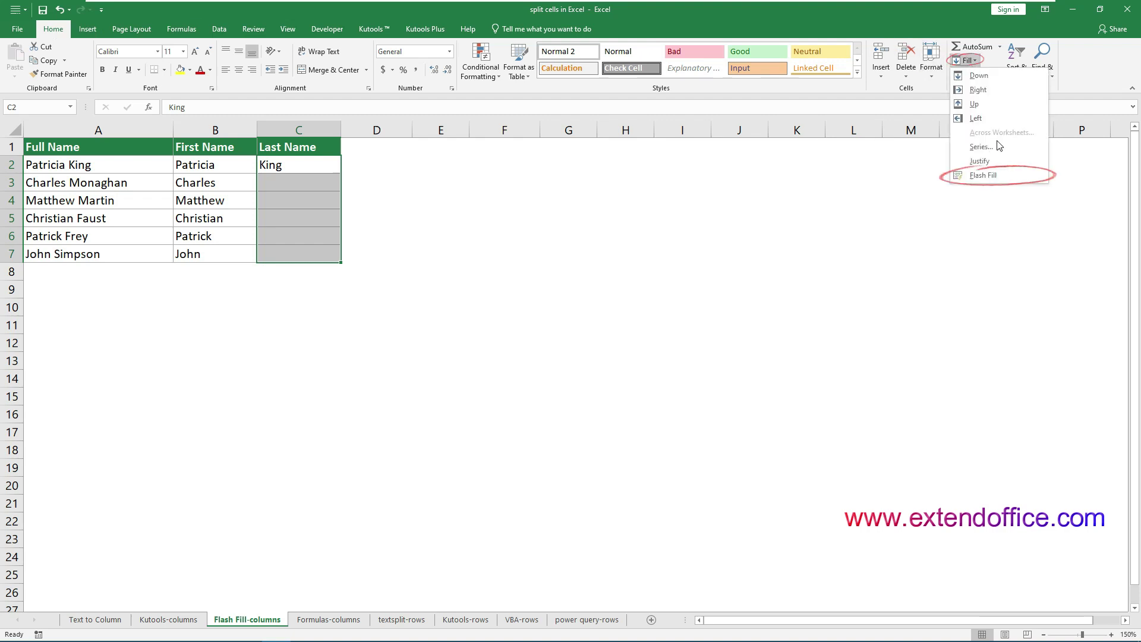
{"action": "left_click", "coordinate": [984, 175]}
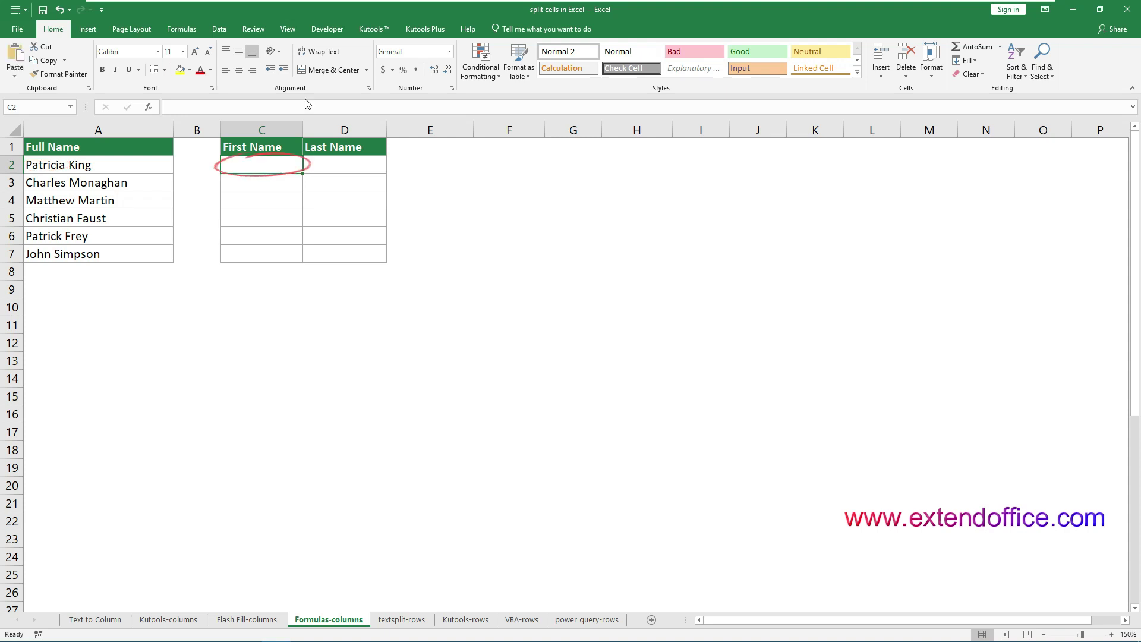
Paste =LEFT(A2,SEARCH(" ",A2)-1) into C2 and fill it down to C7.
{"action": "left_click", "coordinate": [172, 107]}
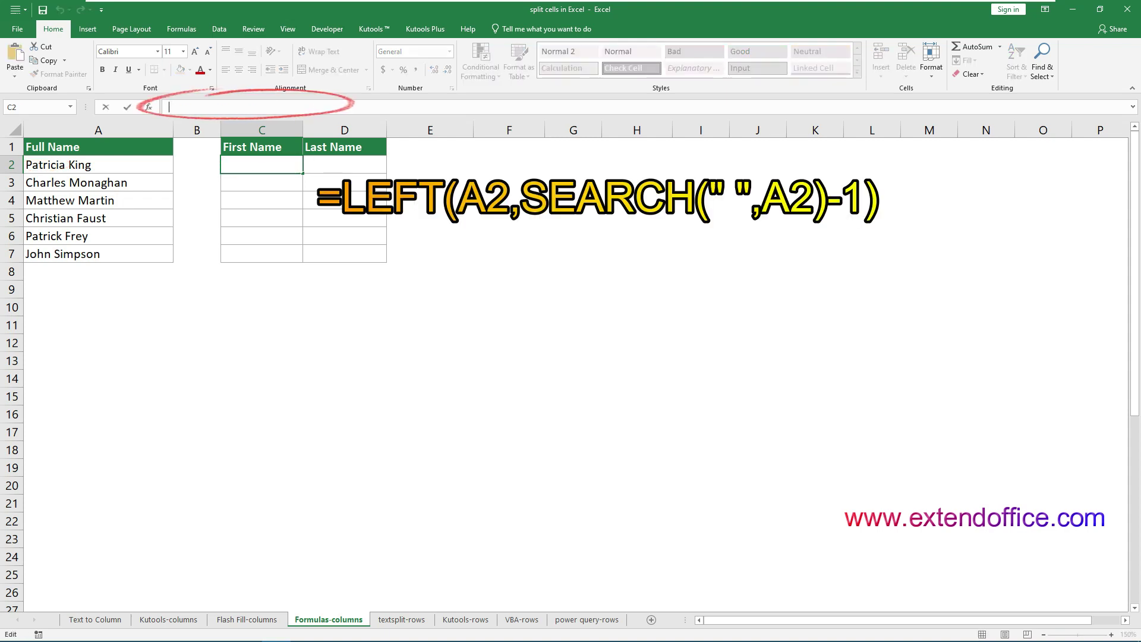
{"action": "type", "text": "=LEFT(A2,SEARCH(\" \",A2)-1)"}
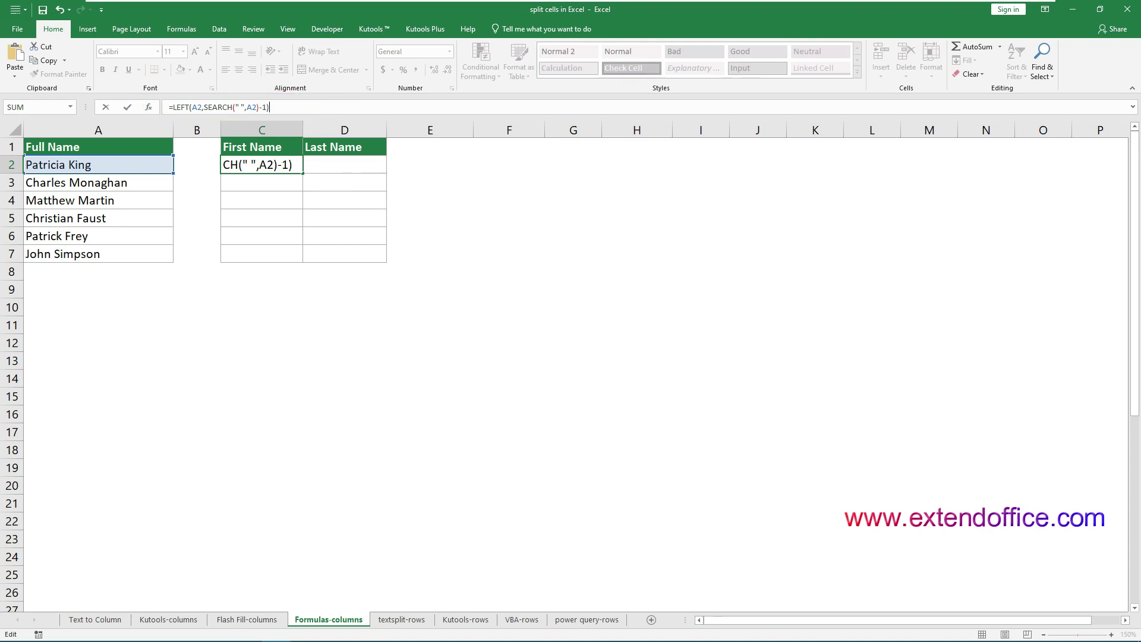
{"action": "key", "text": "Return"}
{"action": "left_click", "coordinate": [278, 167]}
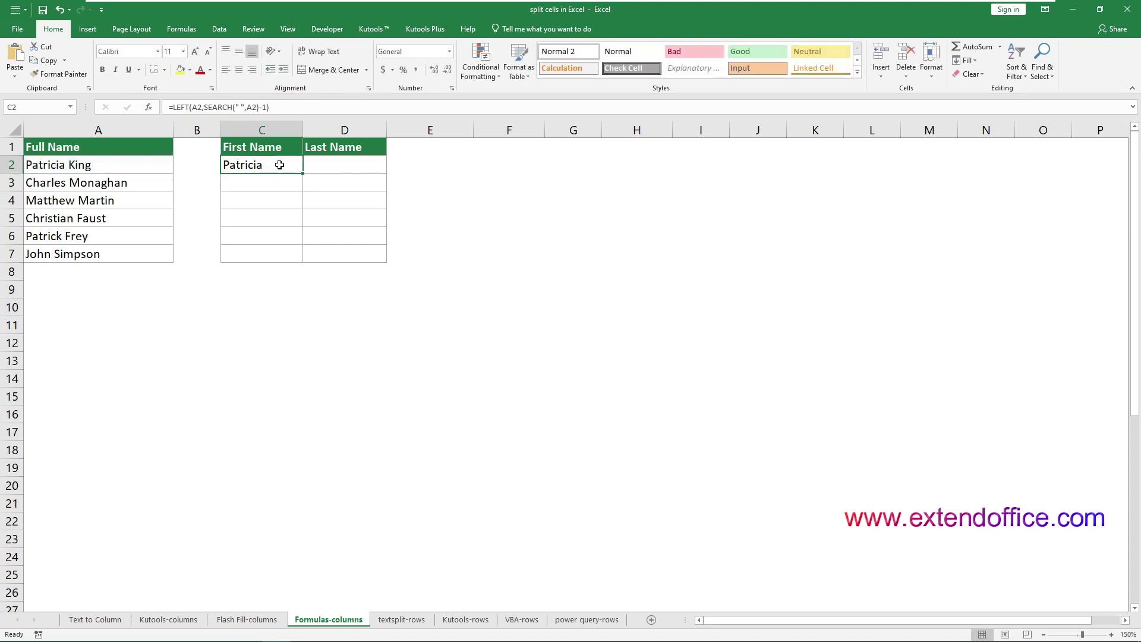
{"action": "left_click_drag", "start_coordinate": [302, 173], "coordinate": [306, 258]}
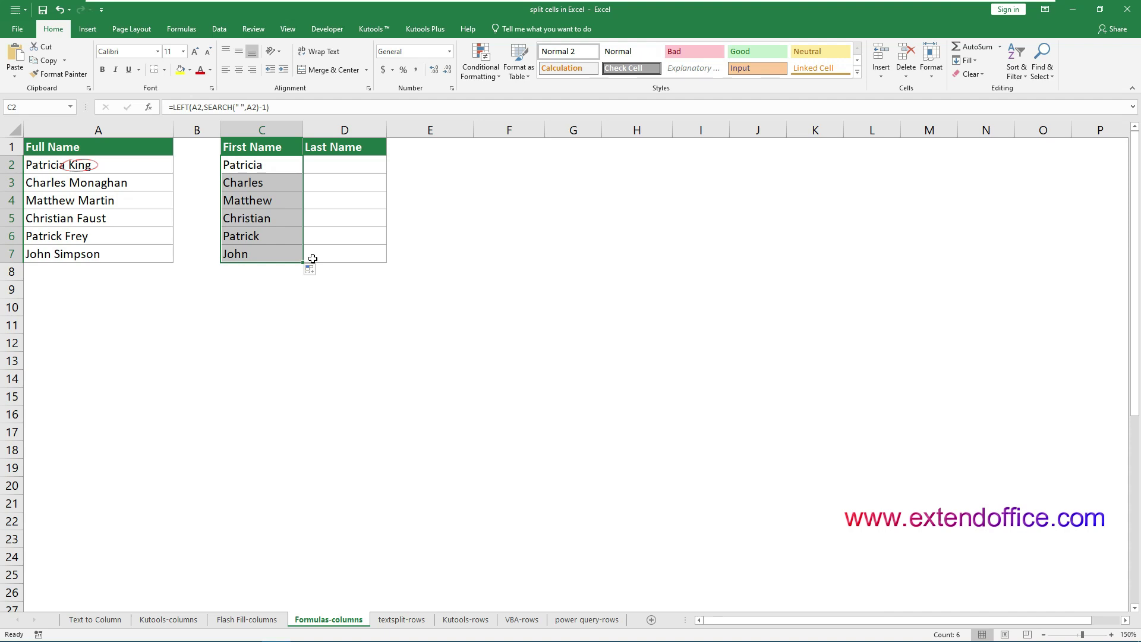
Enter =RIGHT(A2,LEN(A2)-SEARCH(" ",A2)) in D2 and fill it down to D7.
{"action": "left_click", "coordinate": [343, 169]}
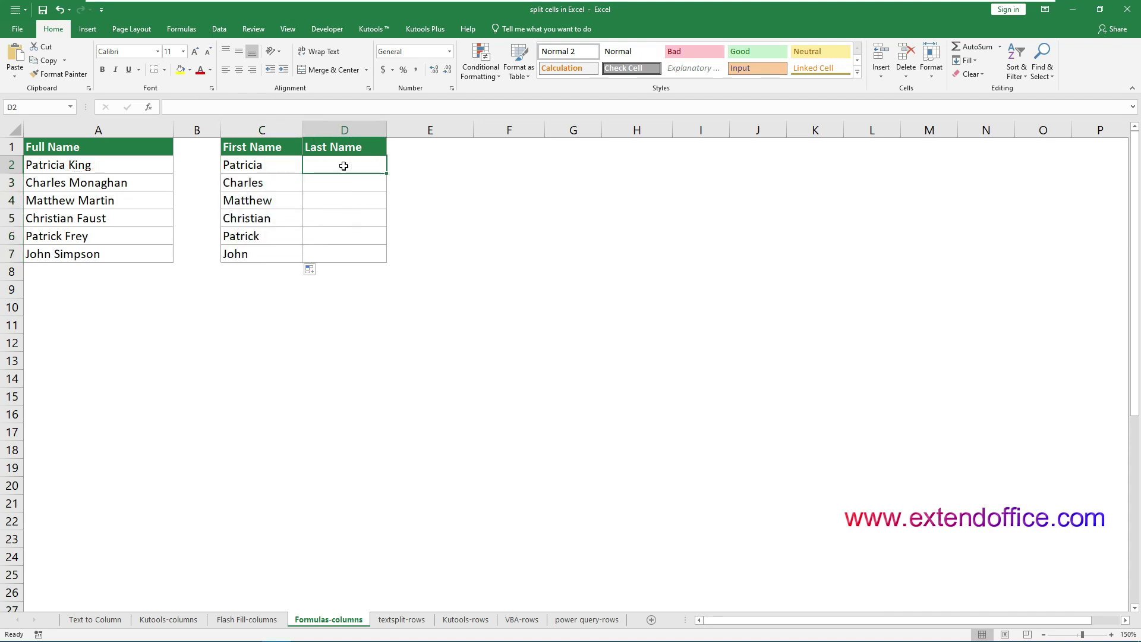
{"action": "type", "text": "=RIGHT(A2,LEN(A2)-SEARCH(\" \",A2))"}
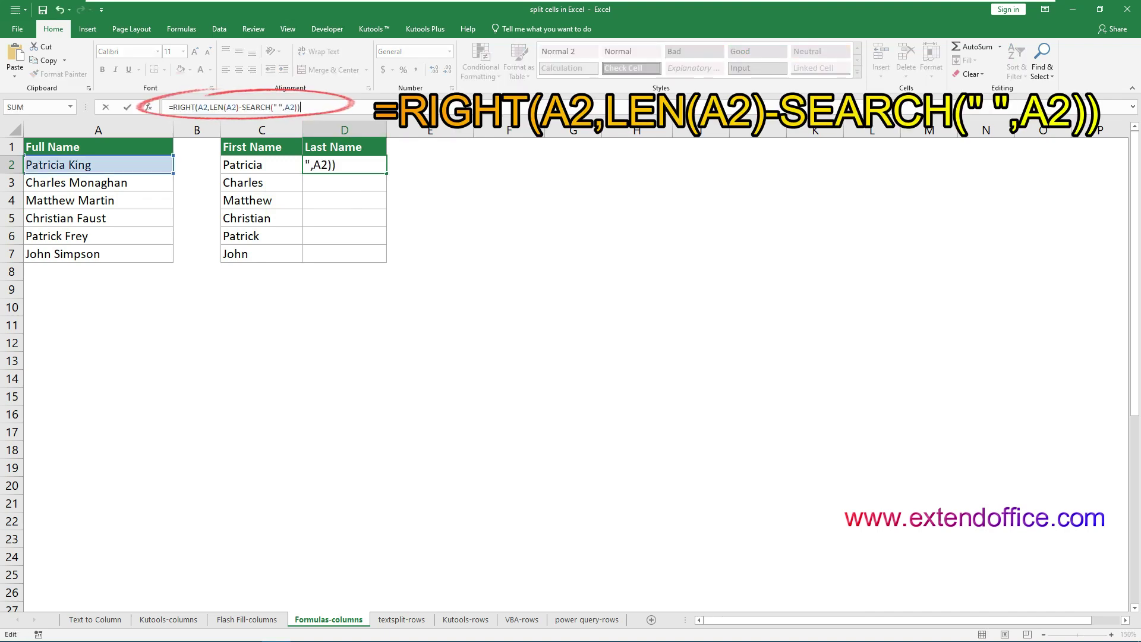
{"action": "key", "text": "Return"}
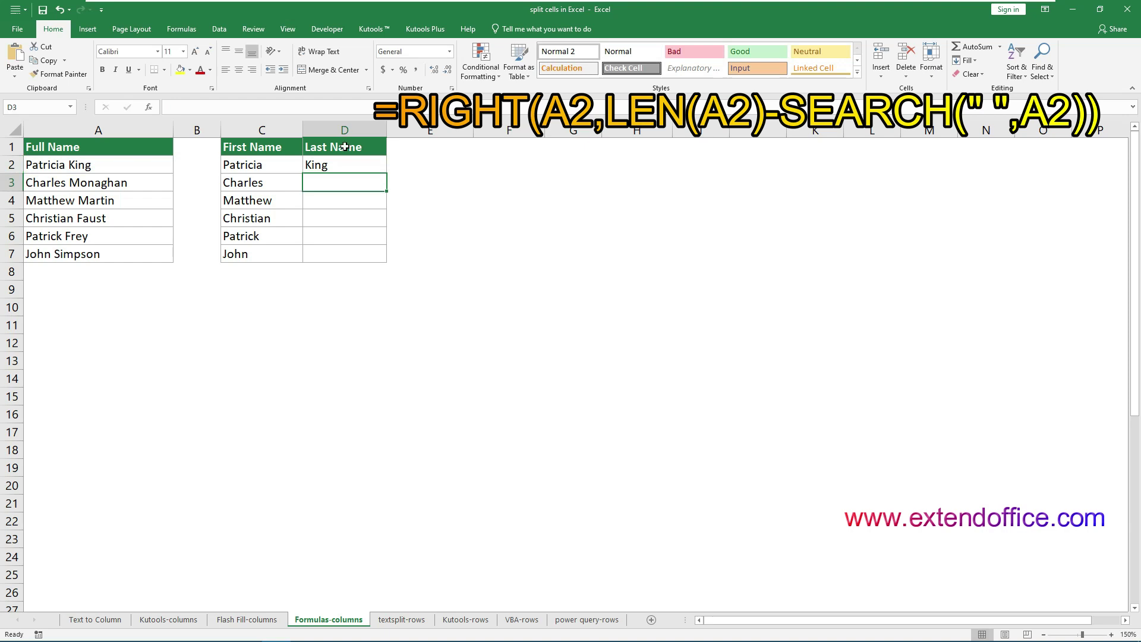
{"action": "left_click", "coordinate": [342, 161]}
{"action": "left_click_drag", "start_coordinate": [384, 173], "coordinate": [383, 264]}
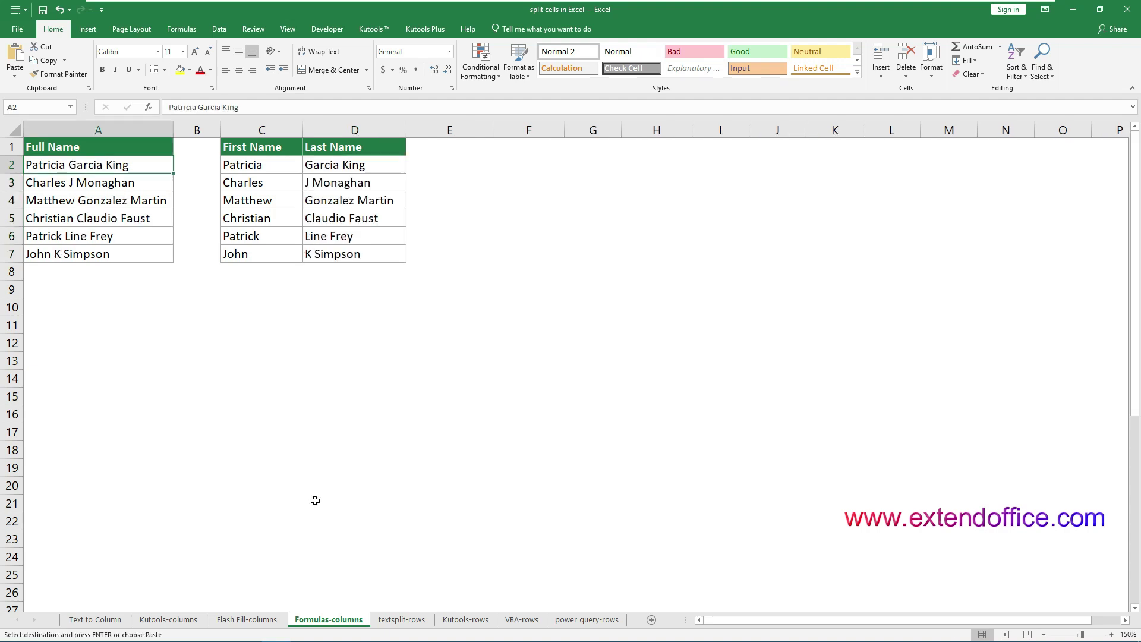
Paste =TRIM(MID(SUBSTITUTE(A2," ",REPT(" ",100)),100,100)) into D2 and fill it down to D7.
{"action": "left_click_drag", "start_coordinate": [136, 166], "coordinate": [129, 256]}
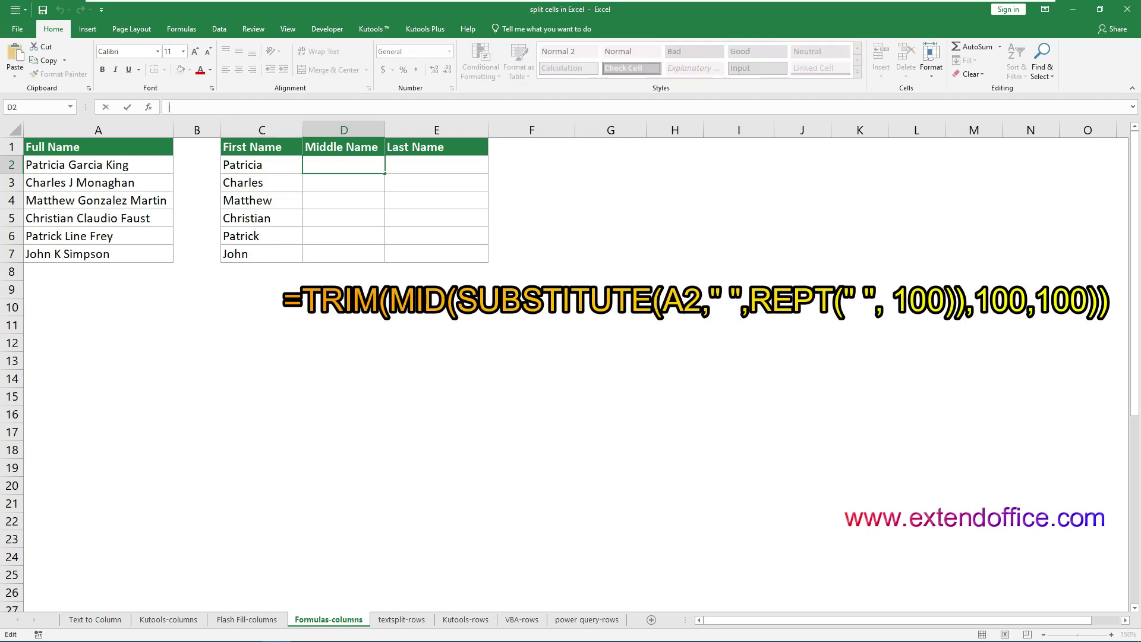
{"action": "type", "text": "=TRIM(MID(SUBSTITUTE(A2,\" \",REPT(\" \", 100)),100,100))"}
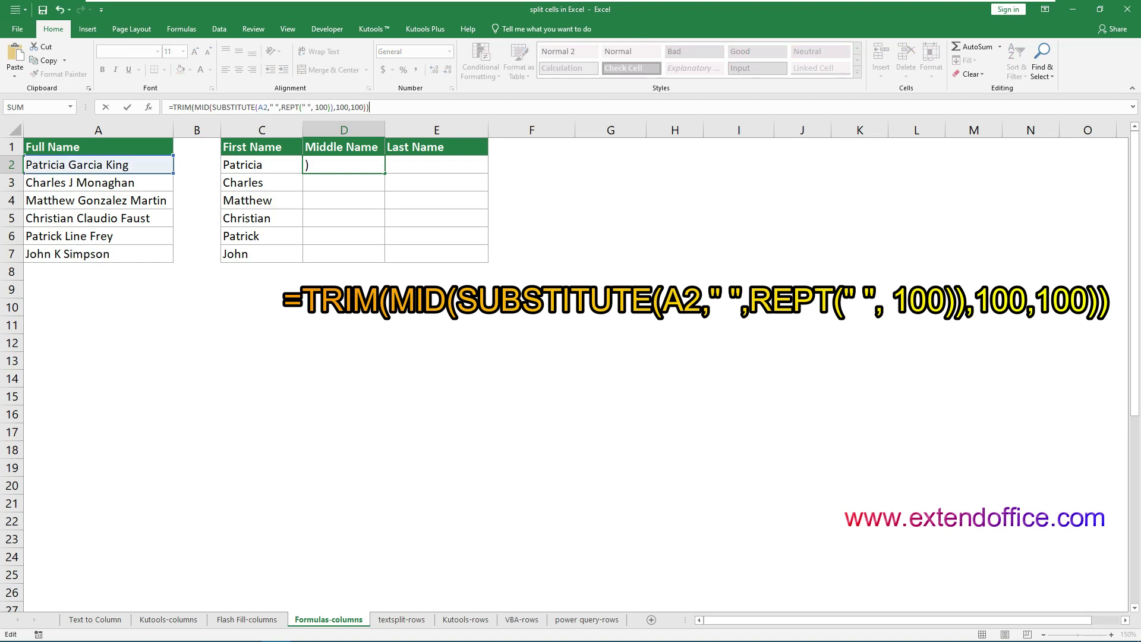
{"action": "key", "text": "Return"}
{"action": "left_click", "coordinate": [347, 165]}
{"action": "left_click_drag", "start_coordinate": [384, 174], "coordinate": [376, 268]}
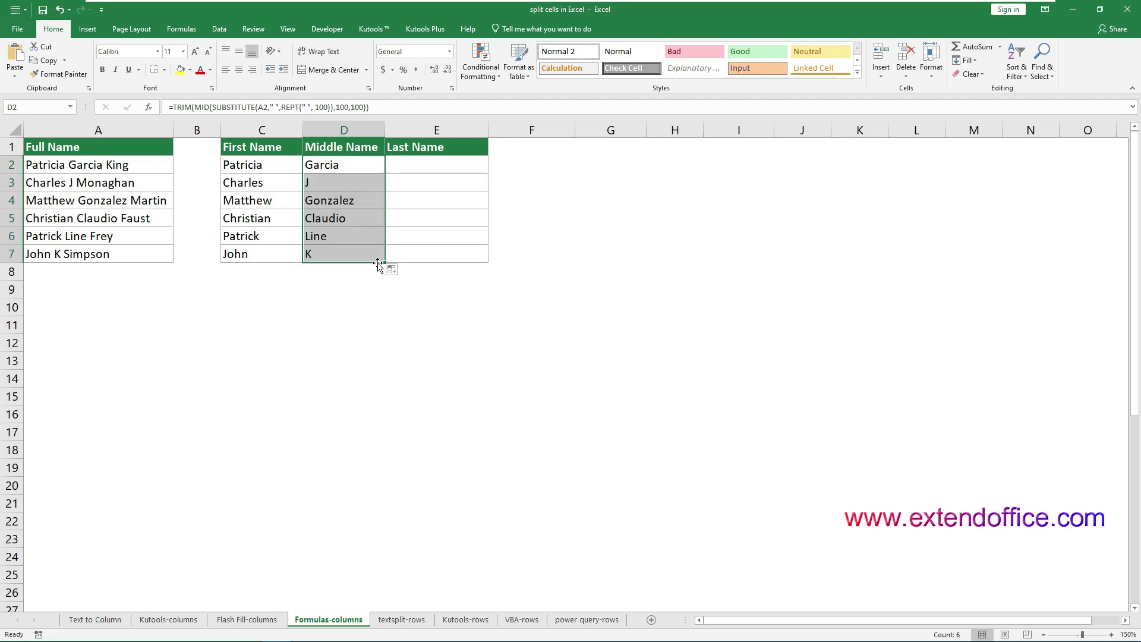
{"action": "left_click", "coordinate": [410, 164]}
{"action": "left_click", "coordinate": [368, 110]}
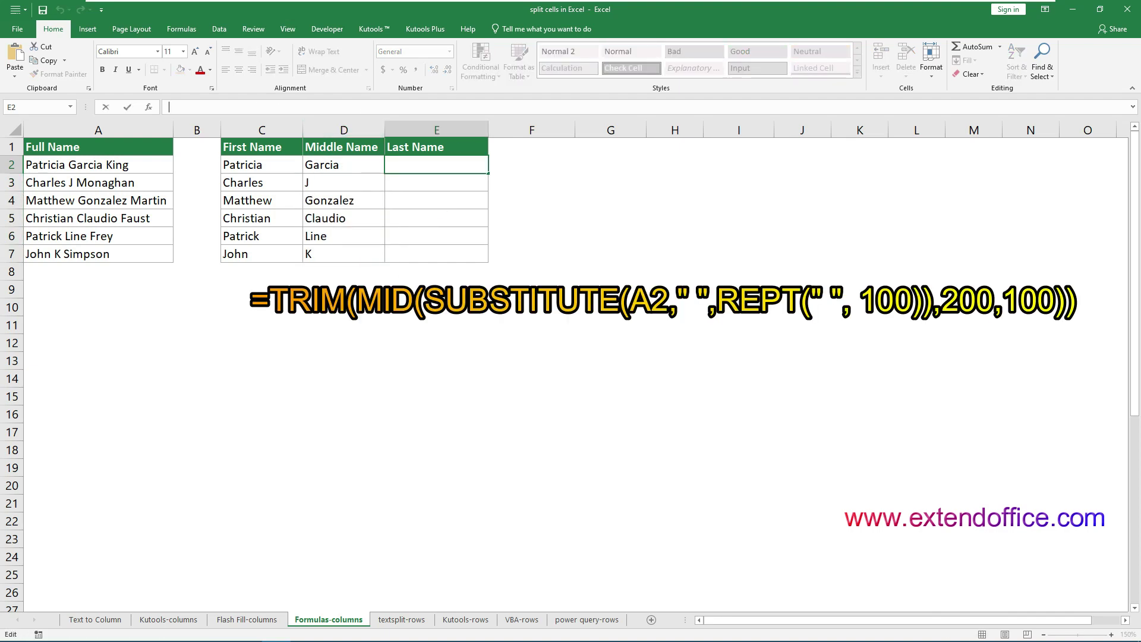
Paste the TRIM/MID formula into E2 with start position 200 and fill it down.
{"action": "type", "text": "=TRIM(MID(SUBSTITUTE(A2,\" \",REPT(\" \", 100)),100,100))"}
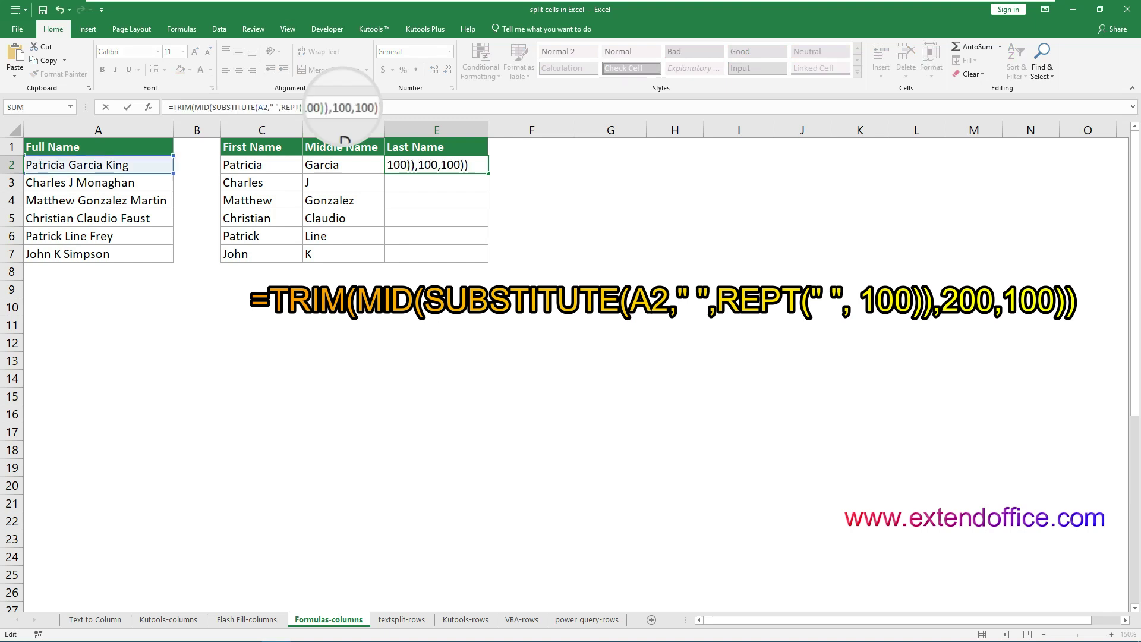
{"action": "double_click", "coordinate": [342, 108]}
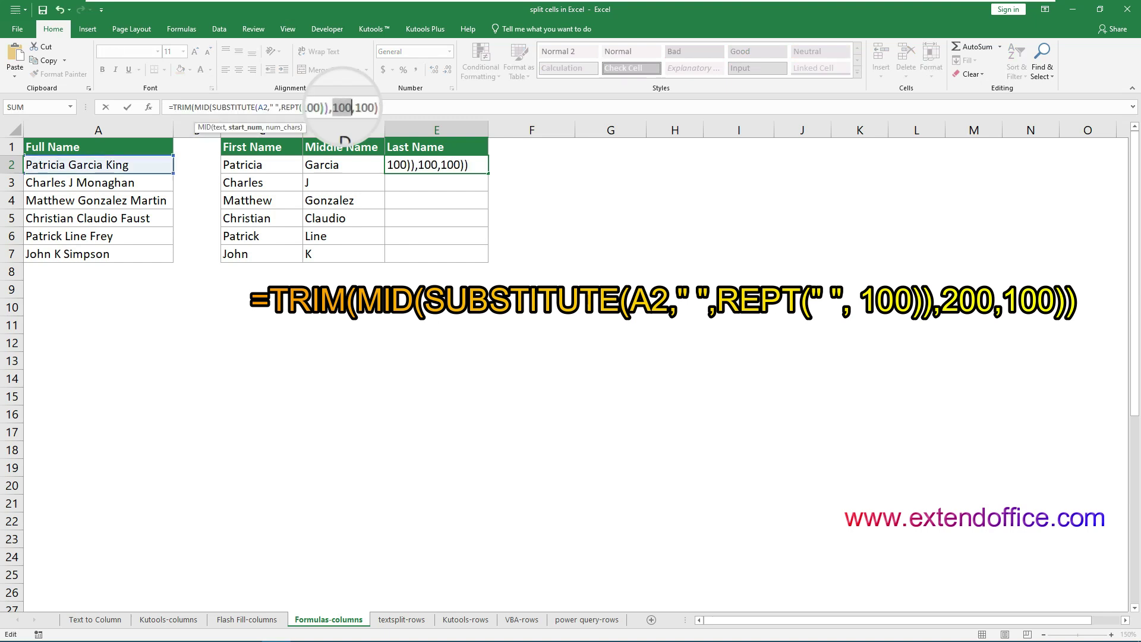
{"action": "type", "text": "200"}
{"action": "key", "text": "Return"}
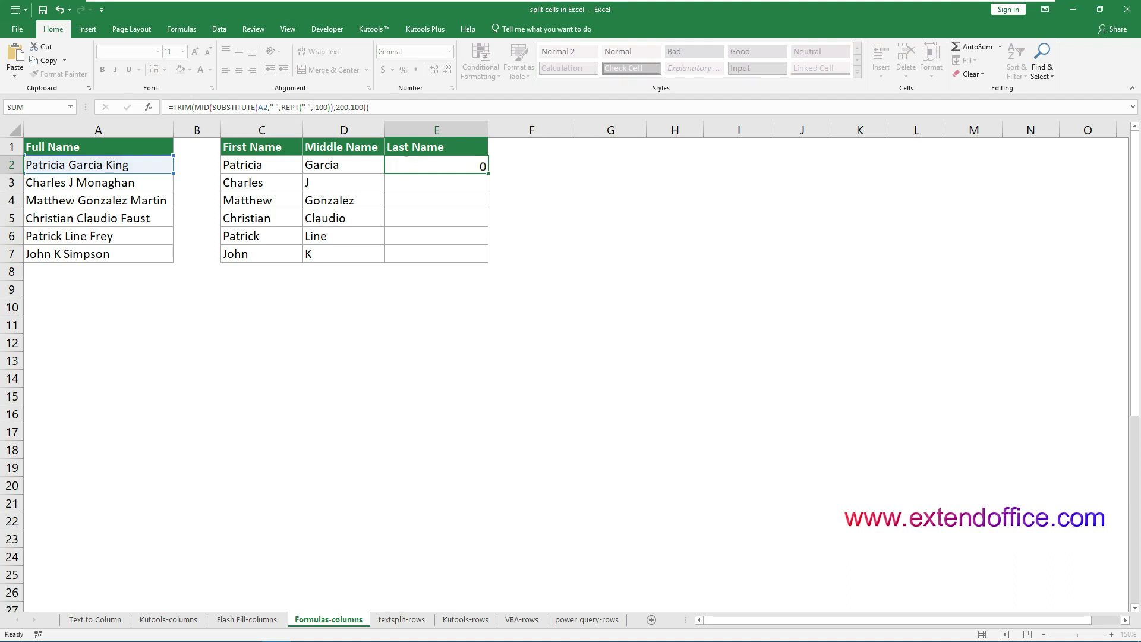
{"action": "left_click", "coordinate": [455, 165]}
{"action": "left_click_drag", "start_coordinate": [488, 174], "coordinate": [486, 266]}
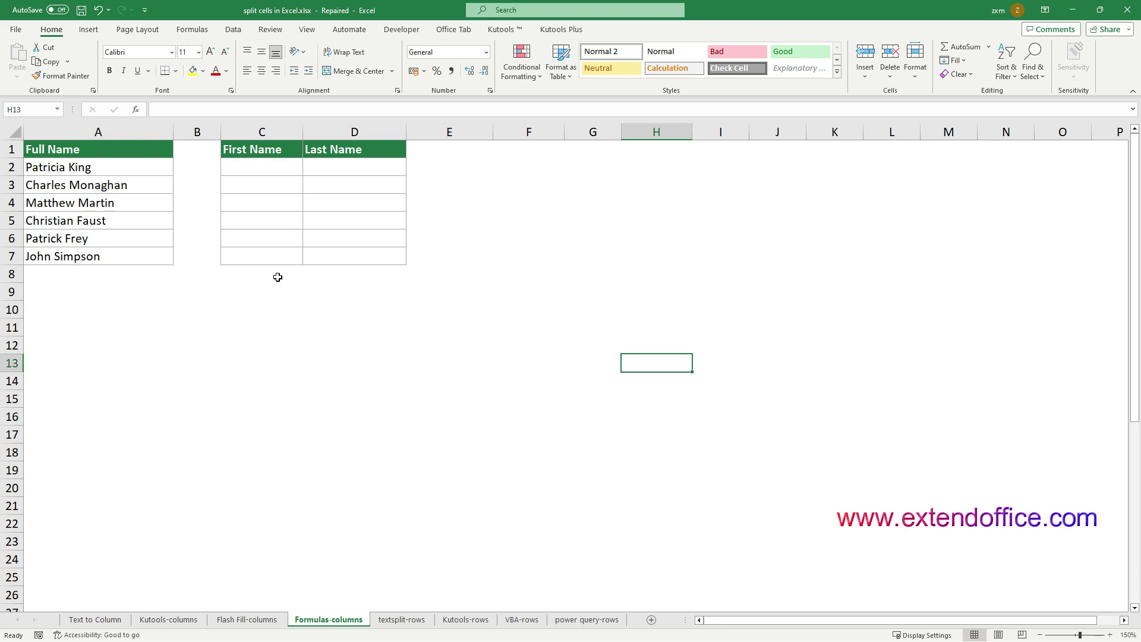
Enter =TEXTSPLIT(A2," ") in C2 and fill C2:D2 down to row 7.
{"action": "left_click", "coordinate": [270, 172]}
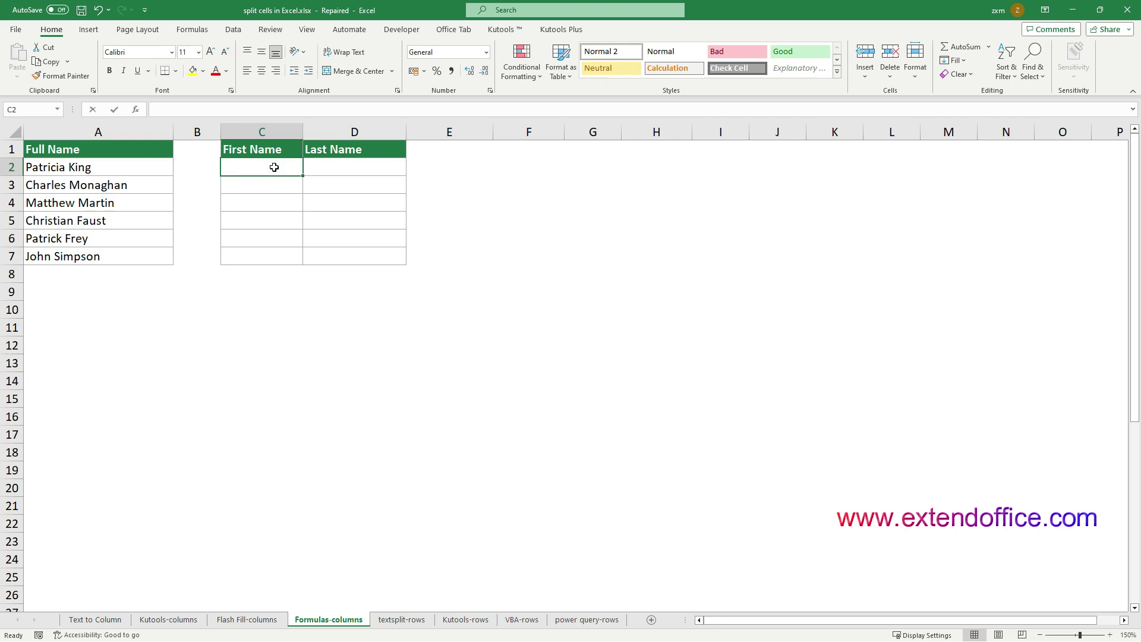
{"action": "type", "text": "=texts"}
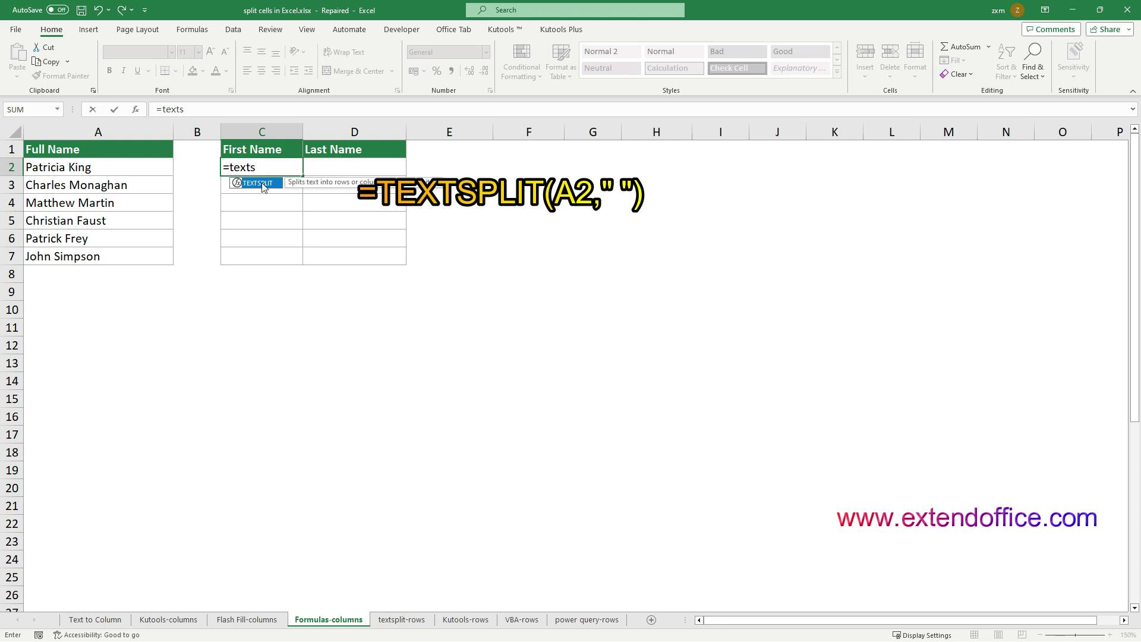
{"action": "double_click", "coordinate": [257, 183]}
{"action": "left_click", "coordinate": [120, 165]}
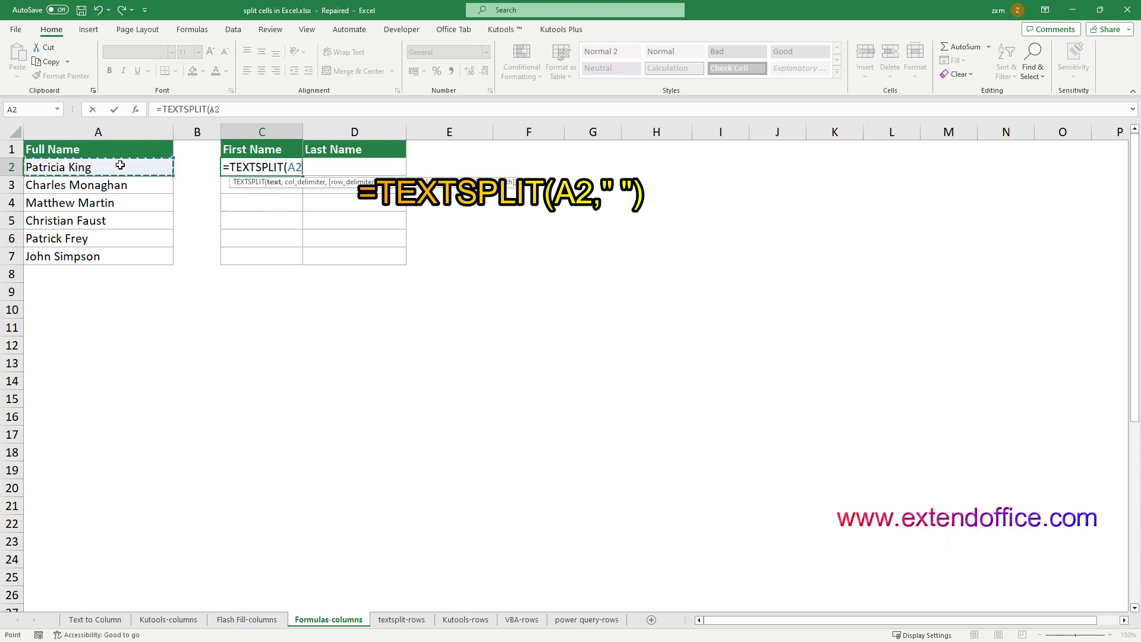
{"action": "type", "text": ","}
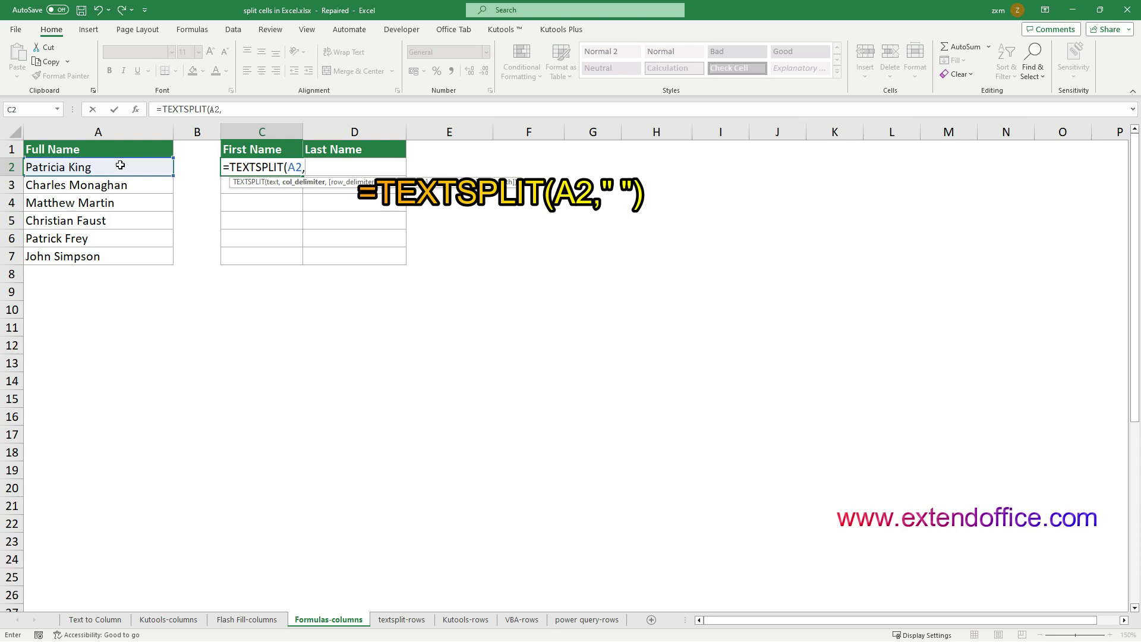
{"action": "type", "text": "\" \""}
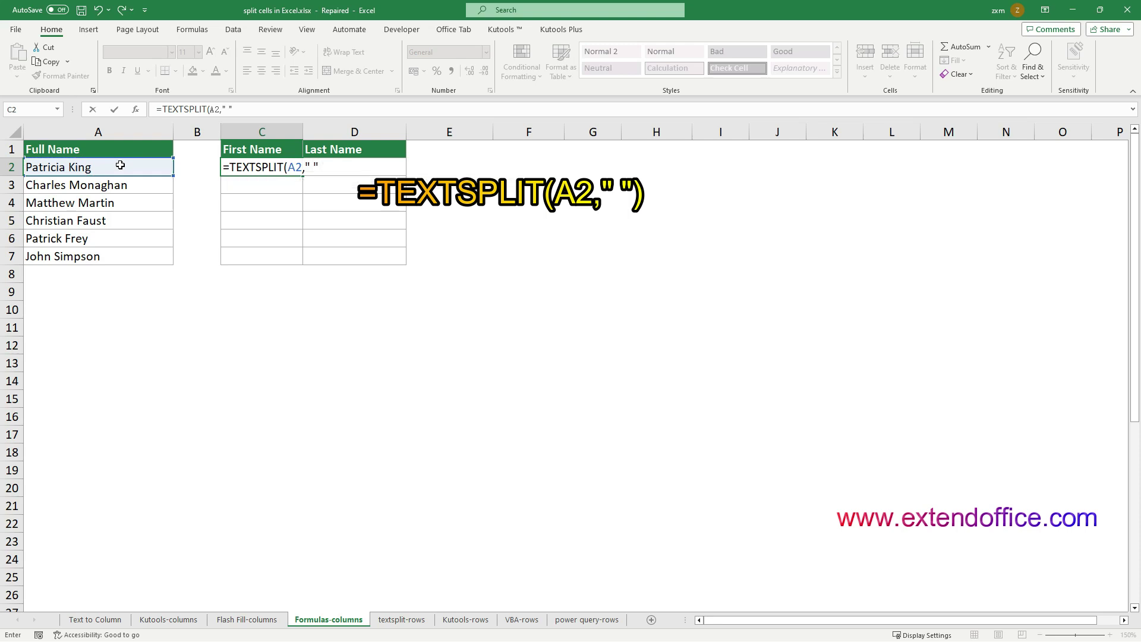
{"action": "type", "text": ")"}
{"action": "key", "text": "Return"}
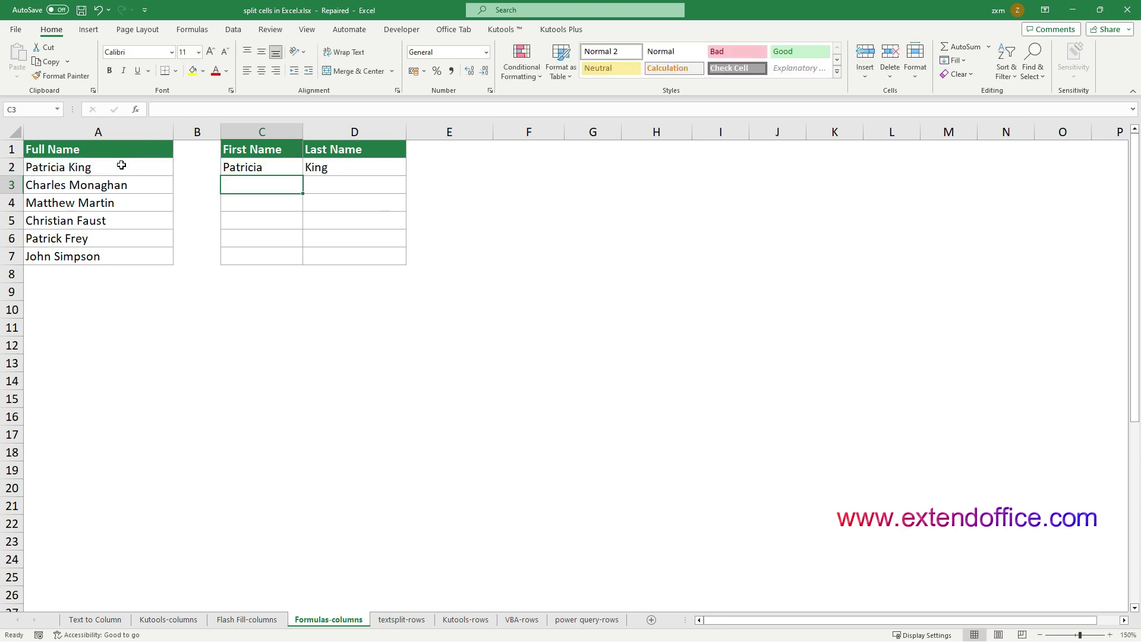
{"action": "left_click_drag", "start_coordinate": [274, 168], "coordinate": [343, 167]}
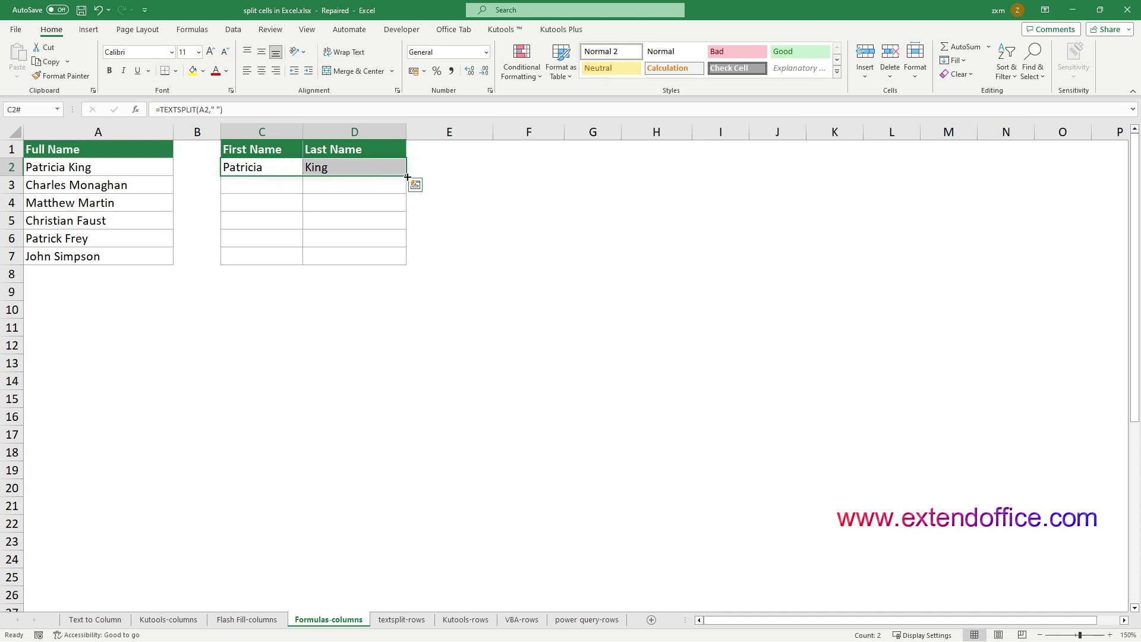
{"action": "left_click_drag", "start_coordinate": [407, 176], "coordinate": [407, 275]}
{"action": "left_click_drag", "start_coordinate": [407, 274], "coordinate": [406, 273]}
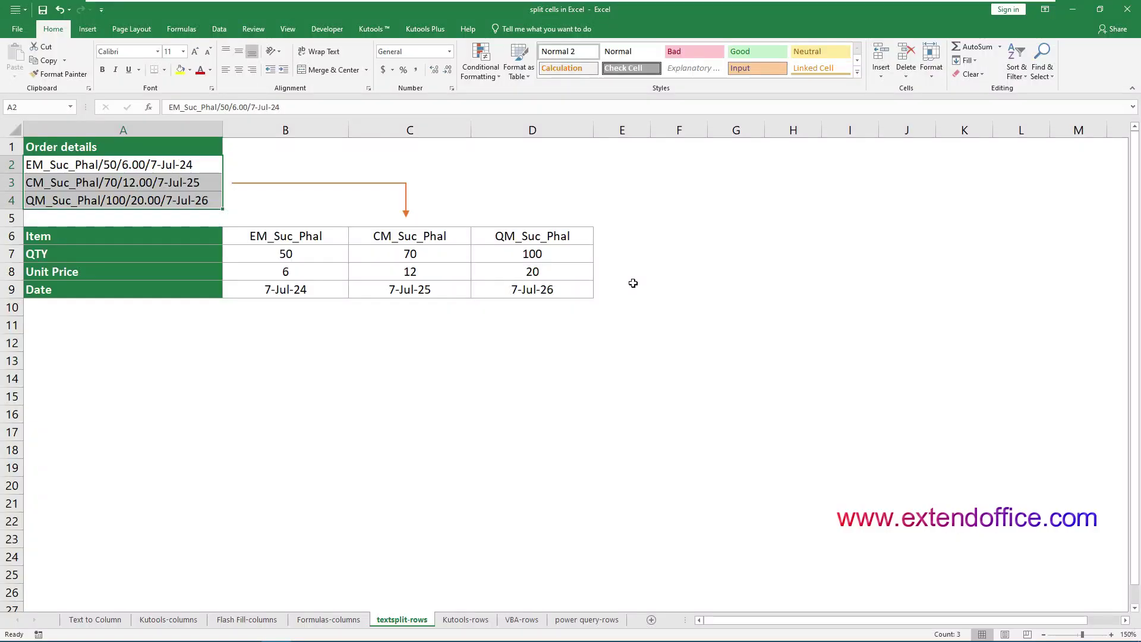
Copy the A2:A4 order strings and select the Item result cells B6:D6 to clear them.
{"action": "key", "text": "ctrl+c"}
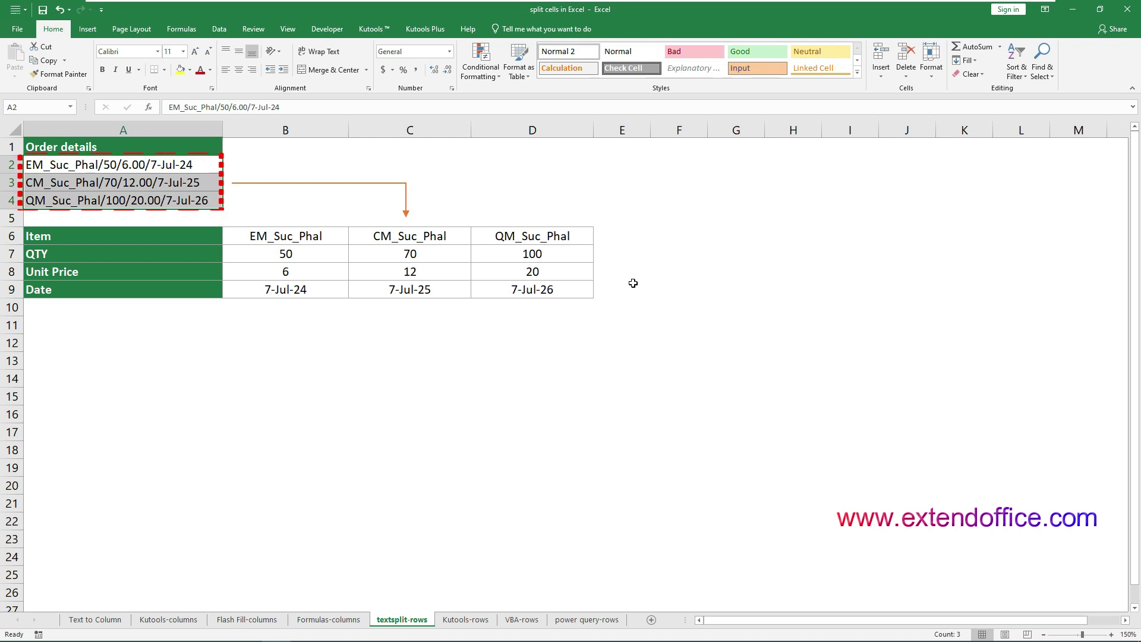
{"action": "key", "text": "Escape"}
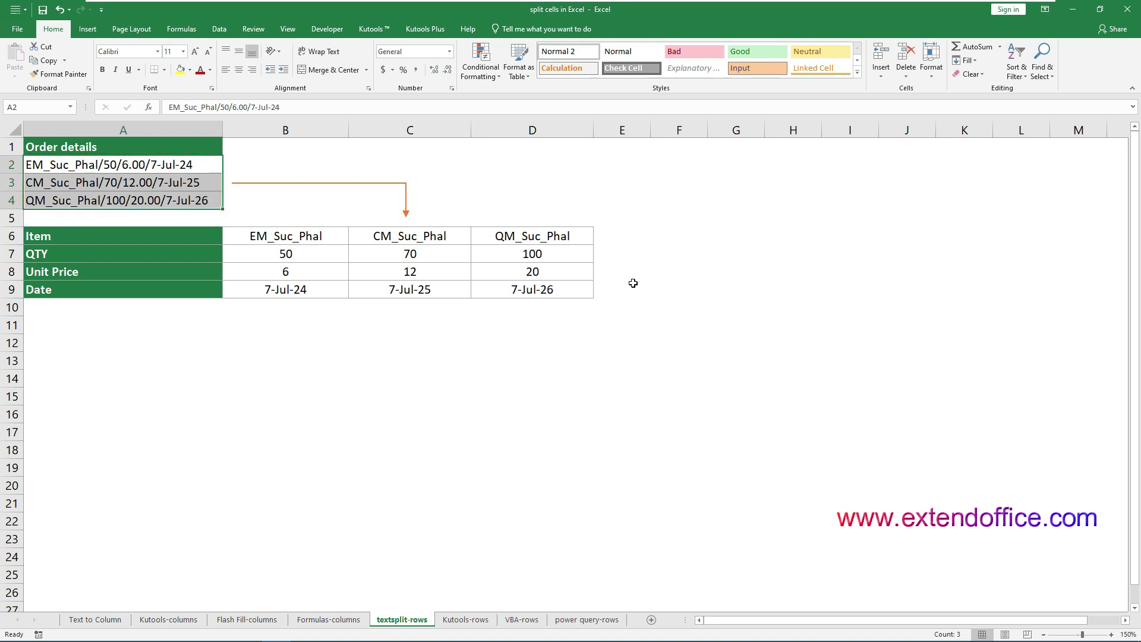
{"action": "left_click_drag", "start_coordinate": [280, 238], "coordinate": [542, 239]}
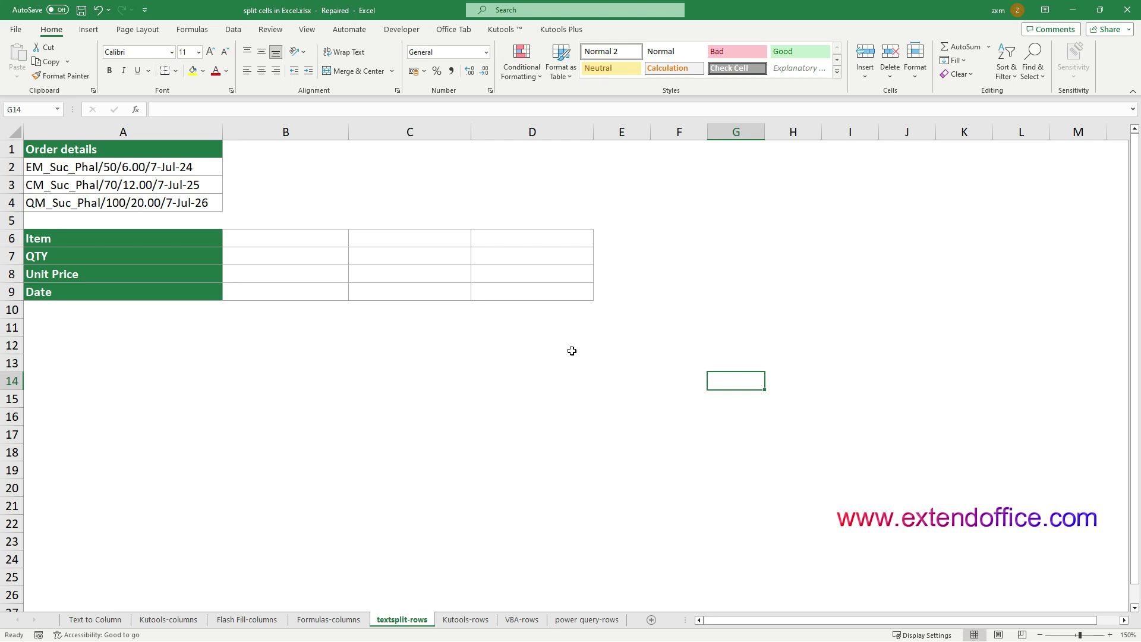
Enter =TEXTSPLIT(A2,,"/") in B6 so the first order spills down B6:B9.
{"action": "left_click", "coordinate": [260, 236]}
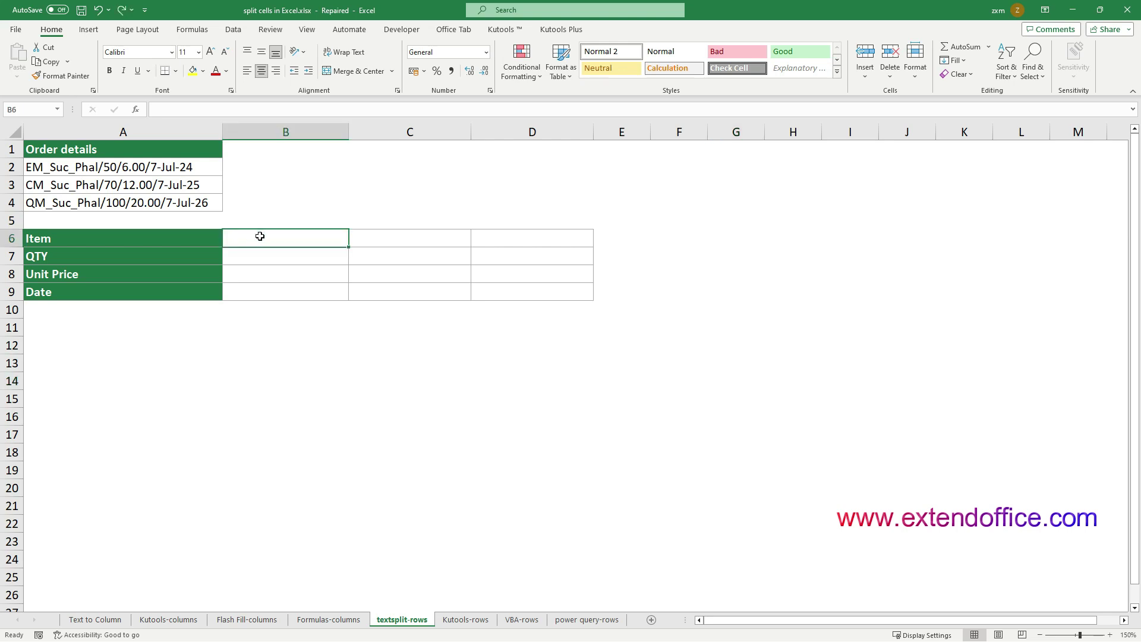
{"action": "type", "text": "=texts"}
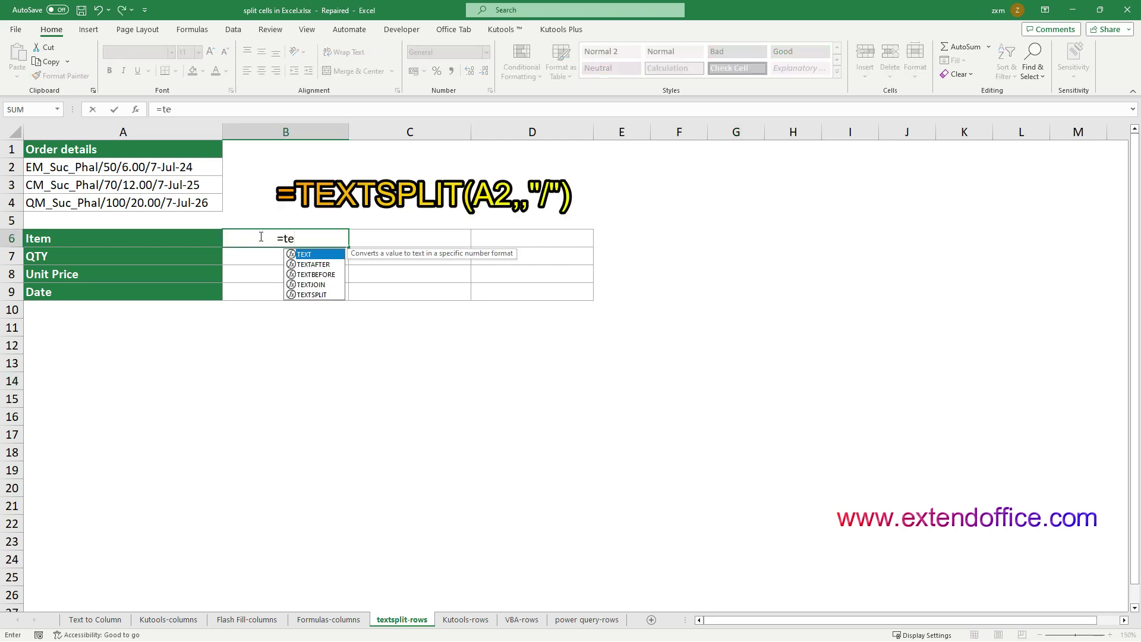
{"action": "double_click", "coordinate": [311, 256]}
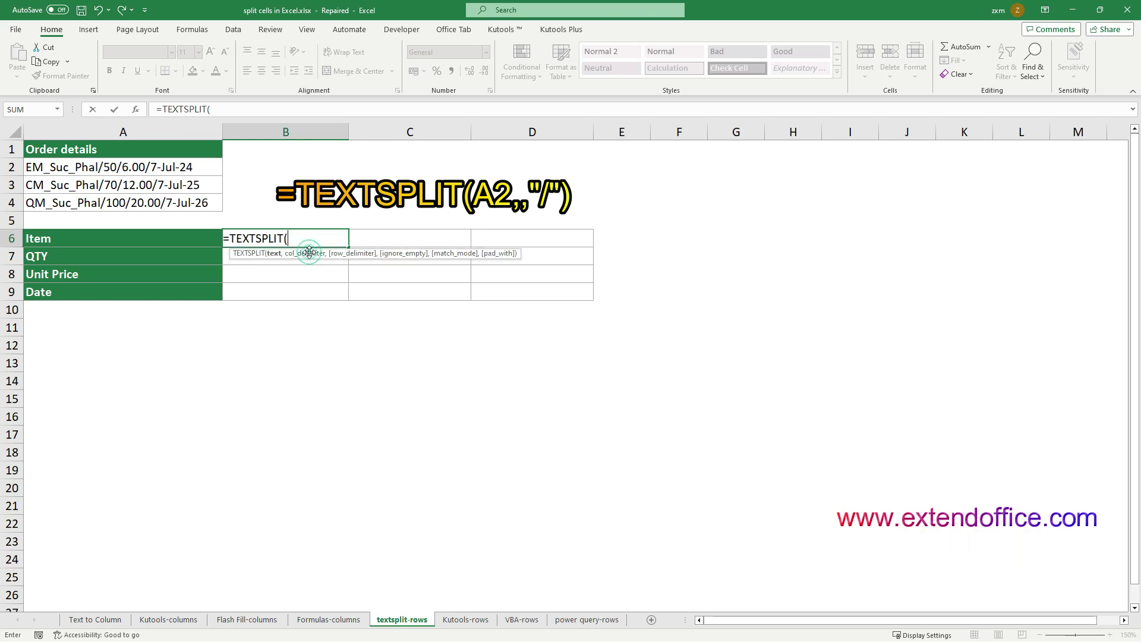
{"action": "left_click", "coordinate": [192, 170]}
{"action": "type", "text": ",,"}
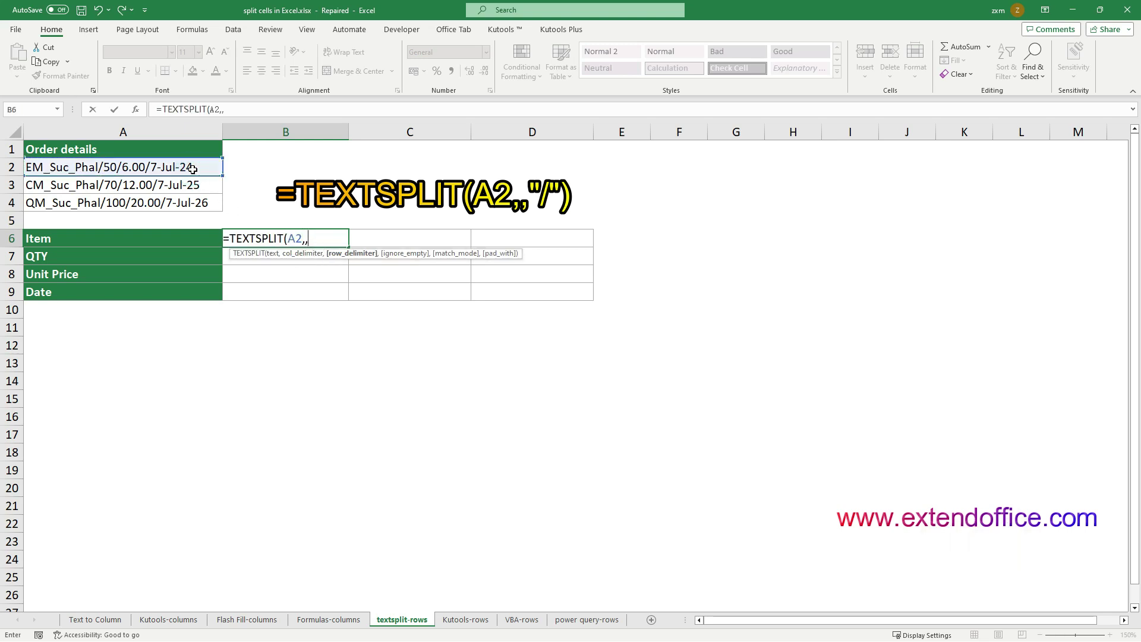
{"action": "type", "text": "\"/\")"}
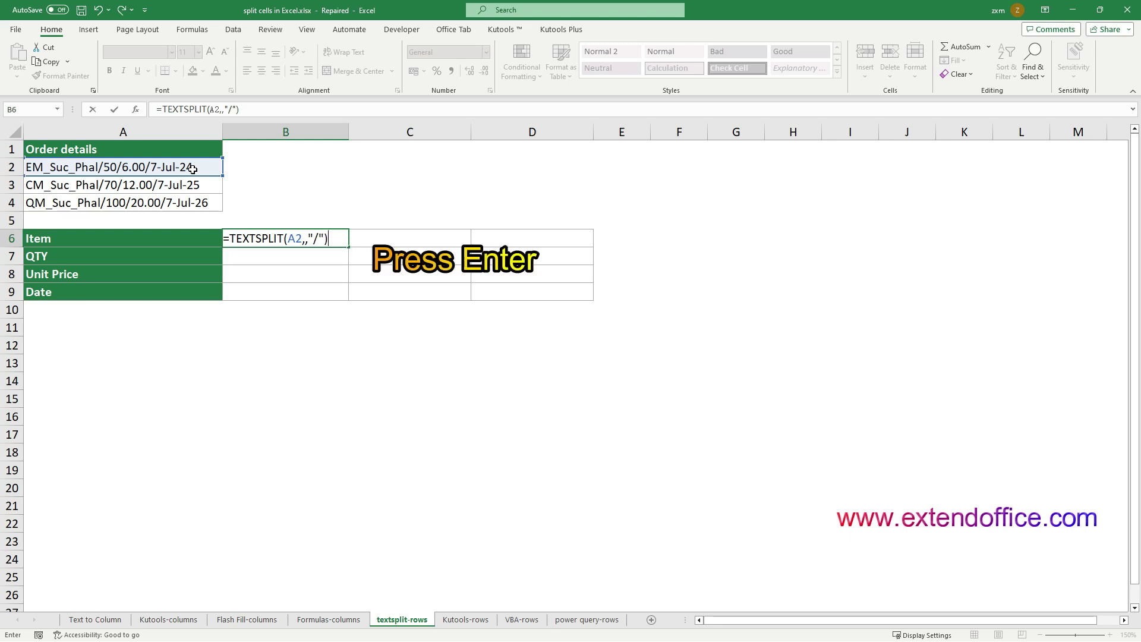
{"action": "key", "text": "Return"}
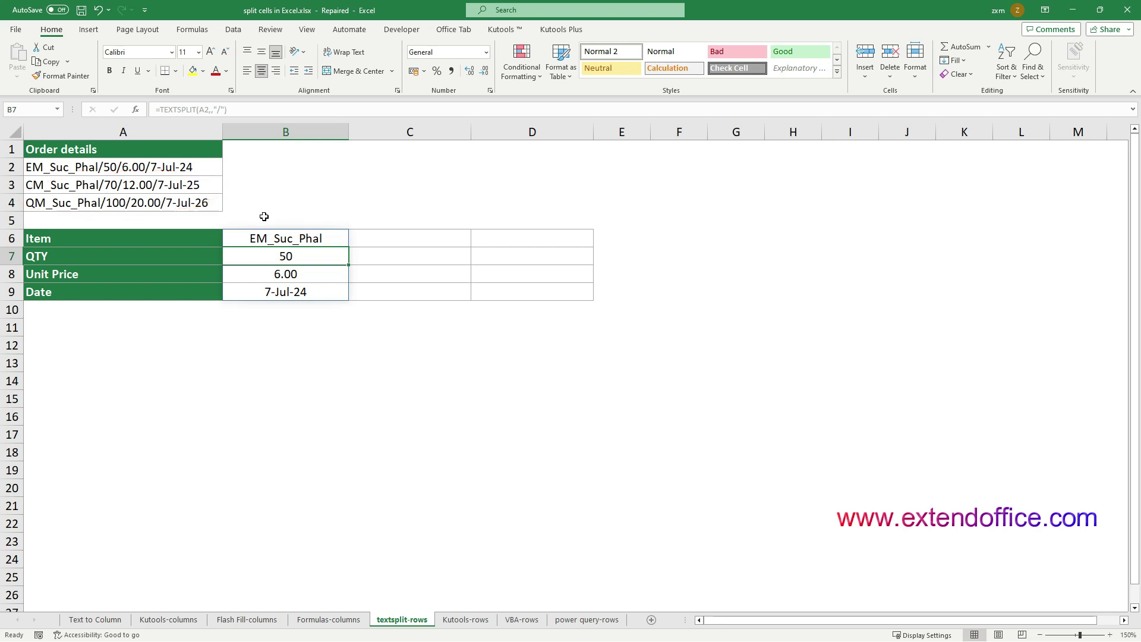
Enter =TEXTSPLIT(A3,,"/") in C6 and =TEXTSPLIT(A4,,"/") in D6.
{"action": "double_click", "coordinate": [420, 238]}
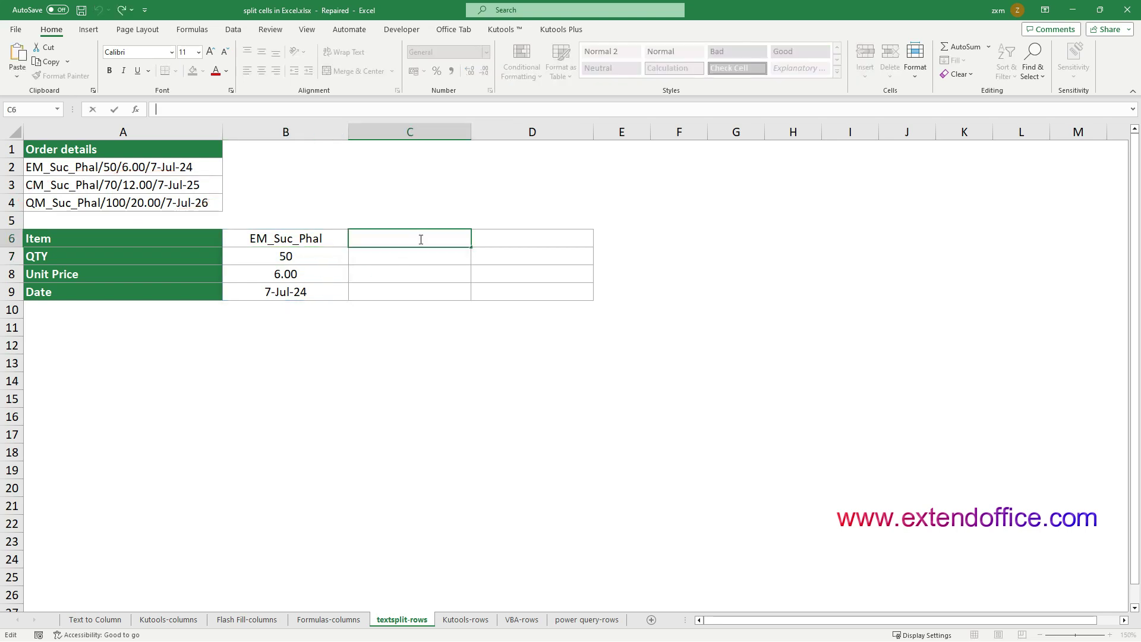
{"action": "key", "text": "ctrl+v"}
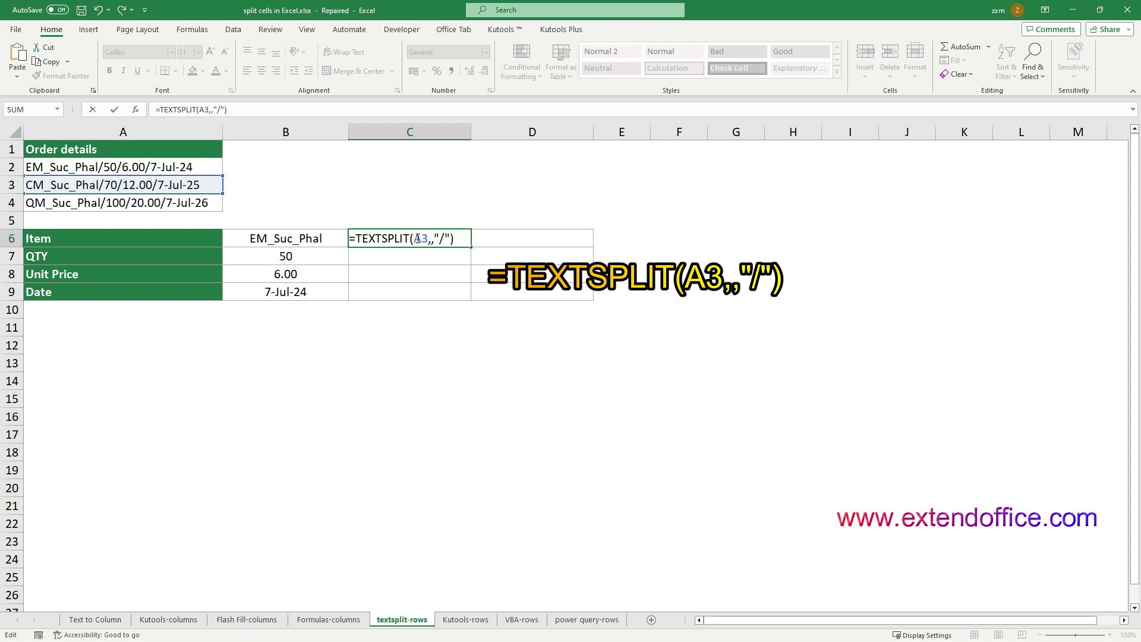
{"action": "key", "text": "Return"}
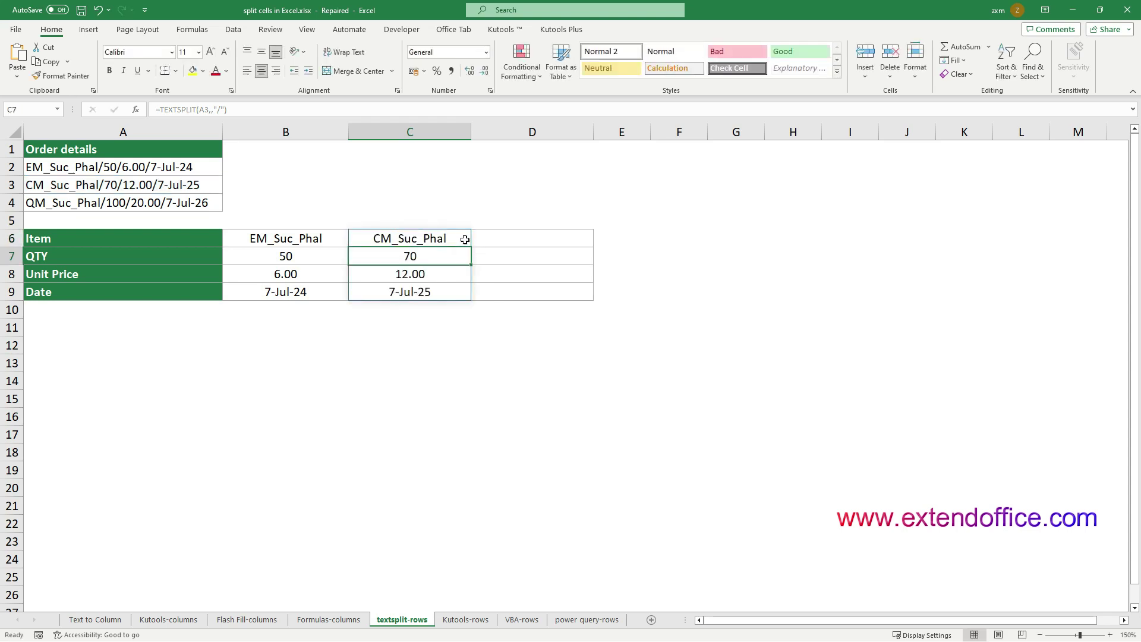
{"action": "left_click", "coordinate": [523, 240]}
{"action": "double_click", "coordinate": [523, 239]}
{"action": "key", "text": "ctrl+v"}
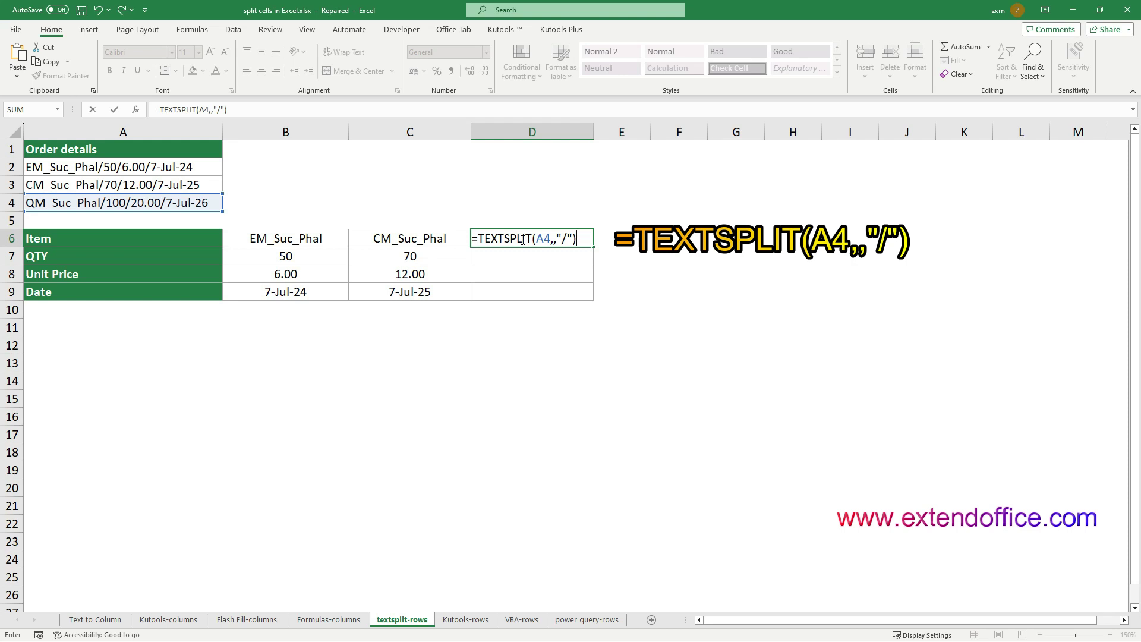
{"action": "key", "text": "Return"}
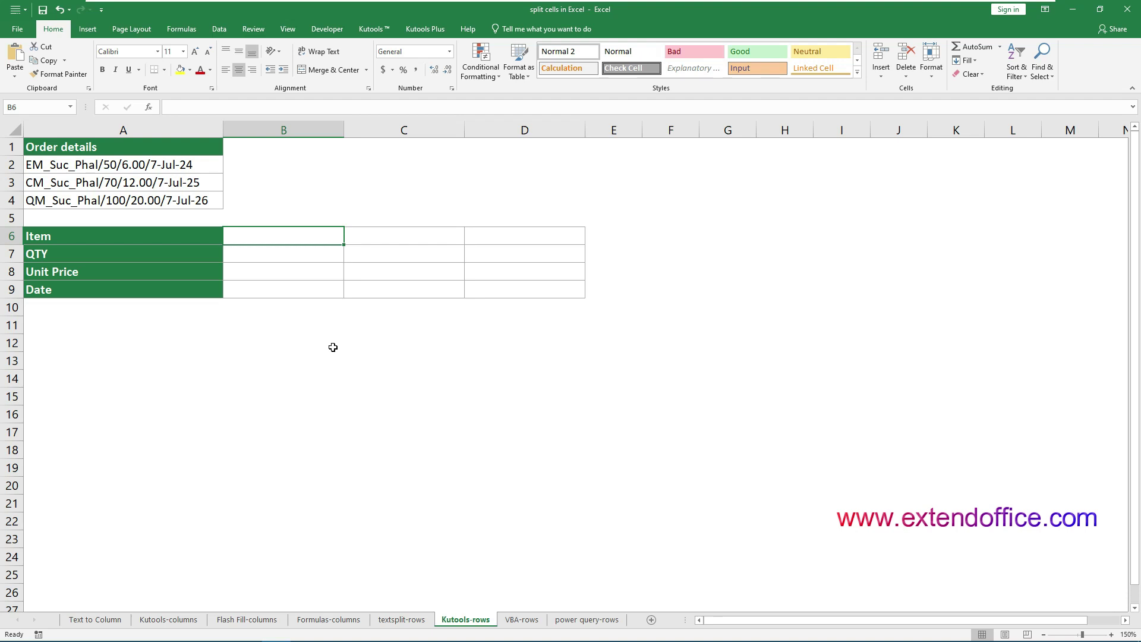
Use Kutools Split Cells to split A2:A4 into rows on "/", outputting at B6.
{"action": "left_click", "coordinate": [377, 30]}
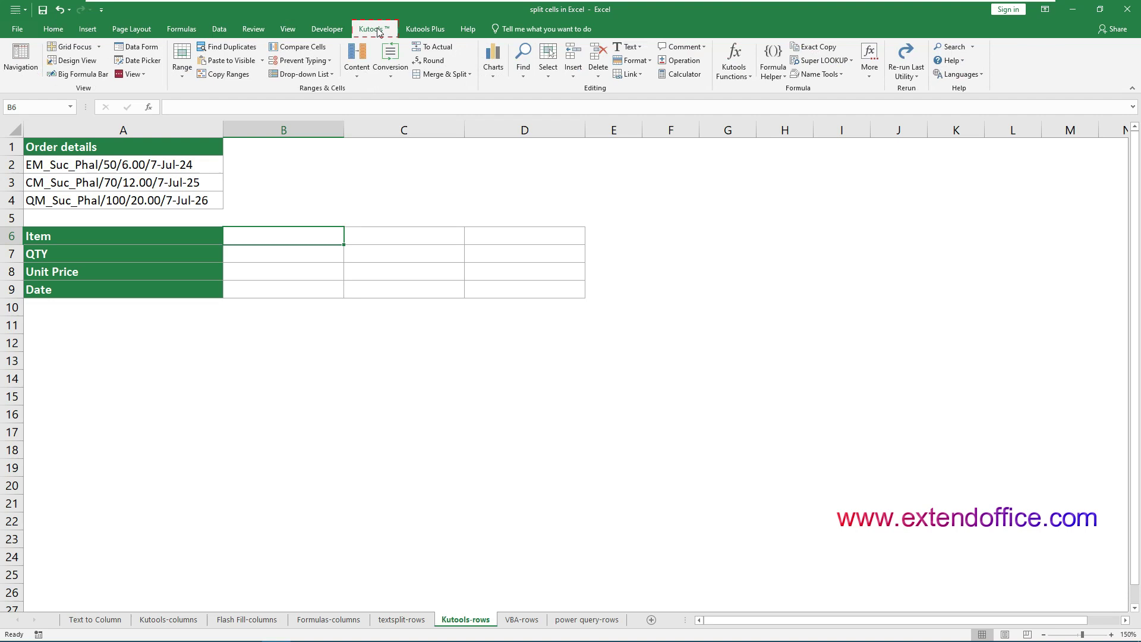
{"action": "left_click", "coordinate": [443, 74]}
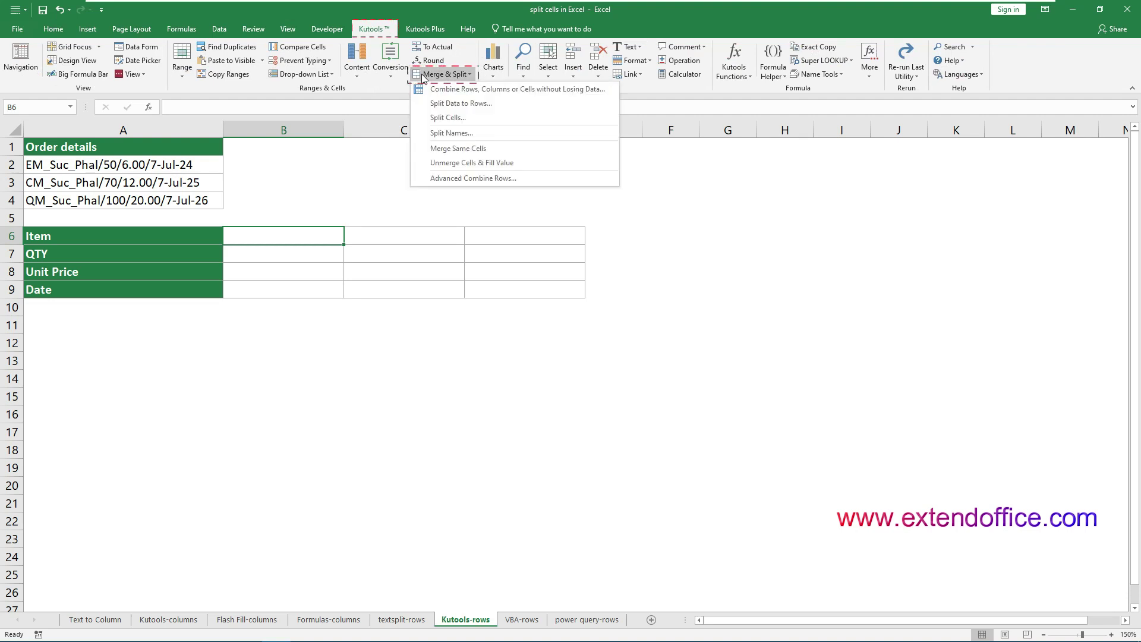
{"action": "left_click", "coordinate": [447, 117]}
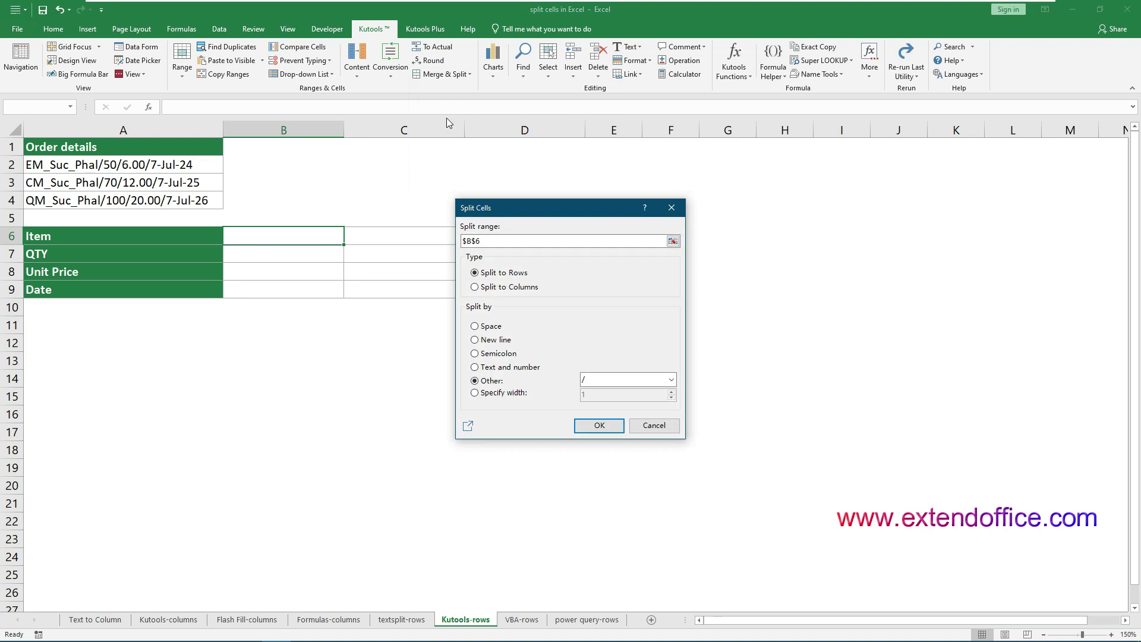
{"action": "left_click", "coordinate": [599, 426]}
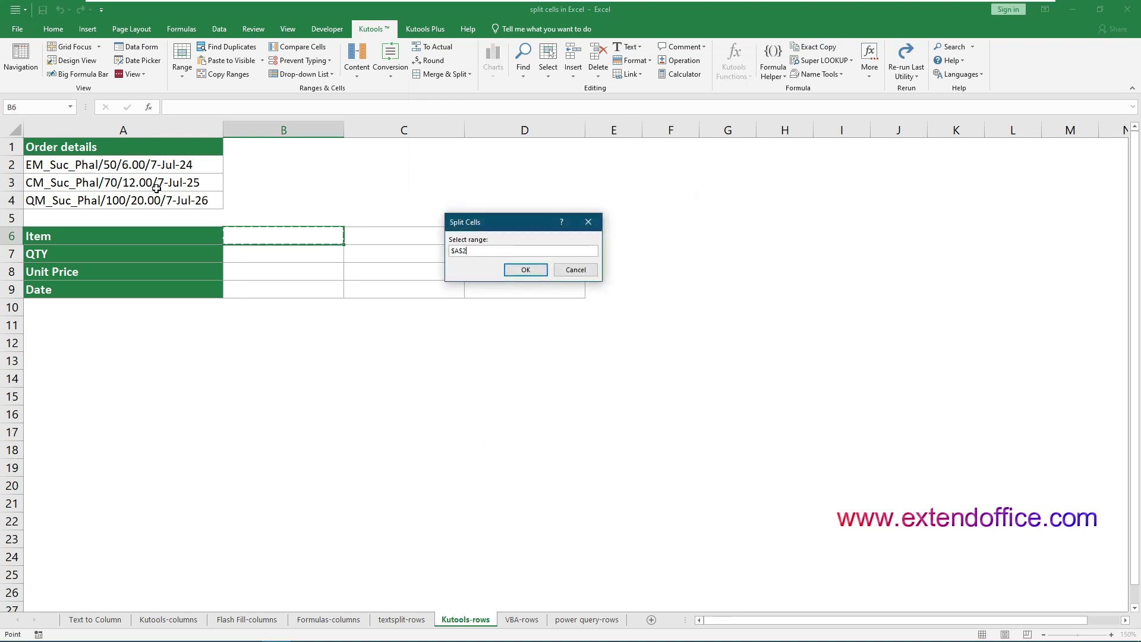
{"action": "left_click", "coordinate": [524, 269]}
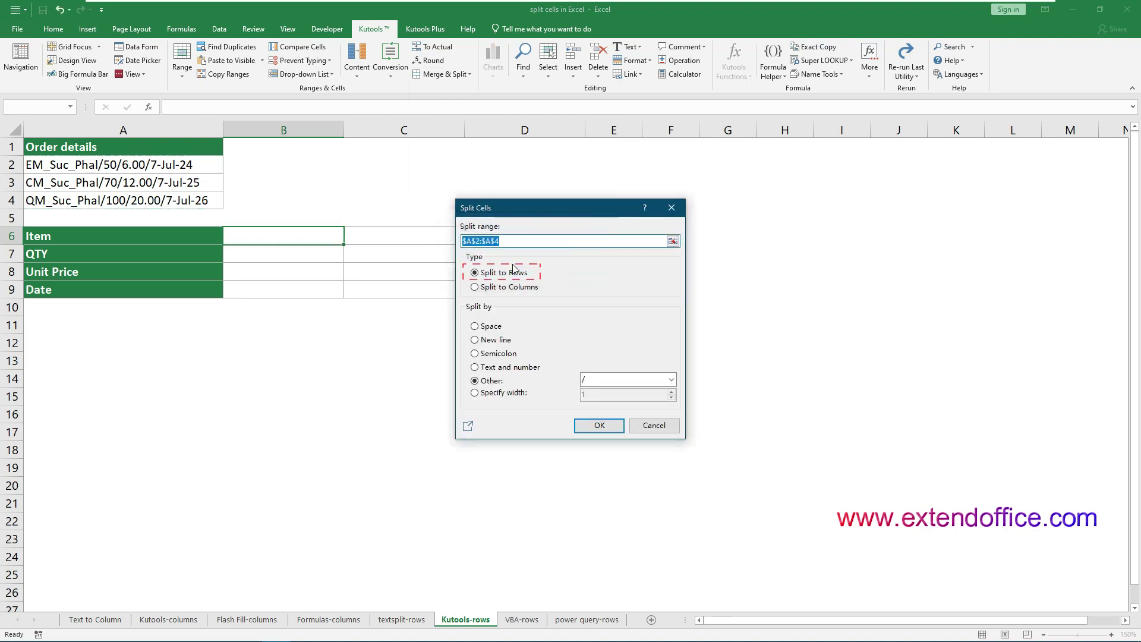
{"action": "left_click", "coordinate": [503, 274]}
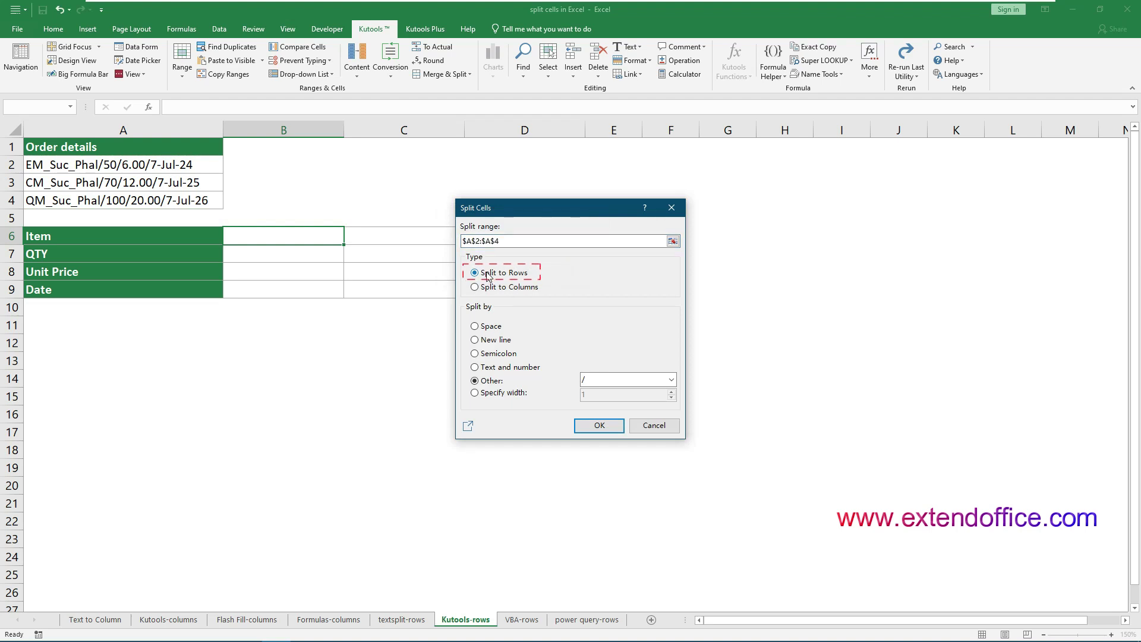
{"action": "left_click", "coordinate": [497, 382]}
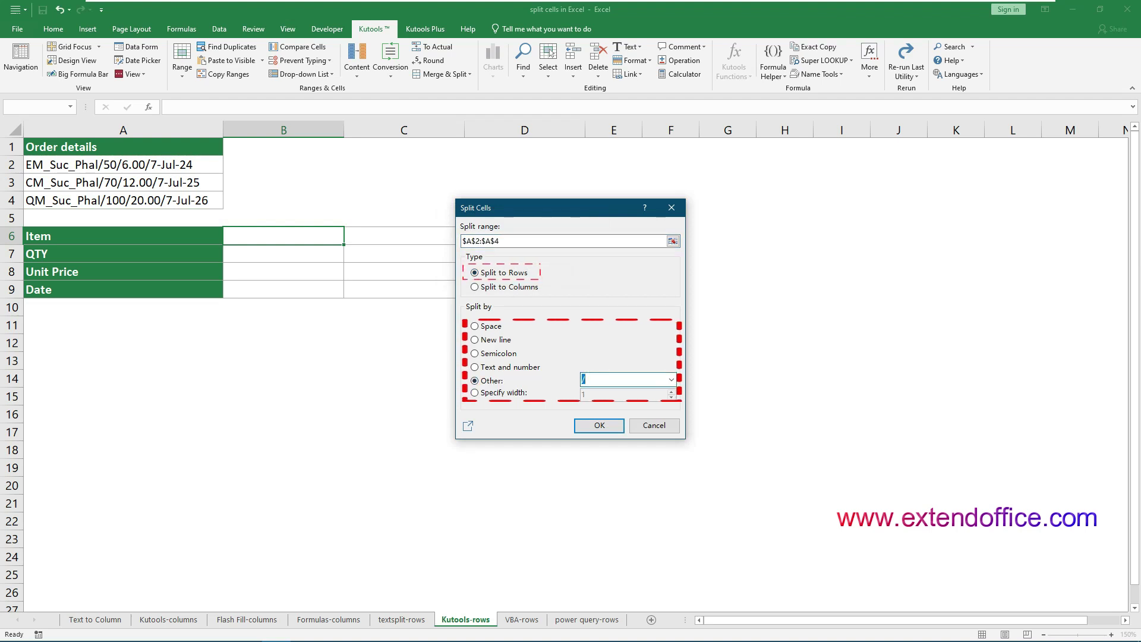
{"action": "left_click", "coordinate": [622, 381]}
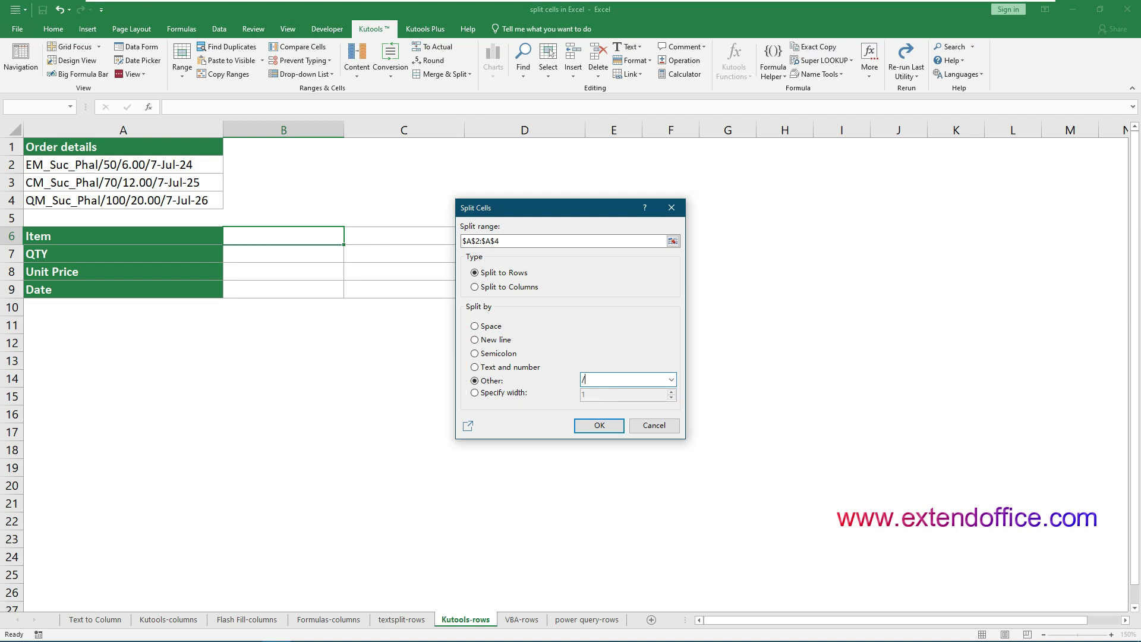
{"action": "left_click", "coordinate": [597, 426]}
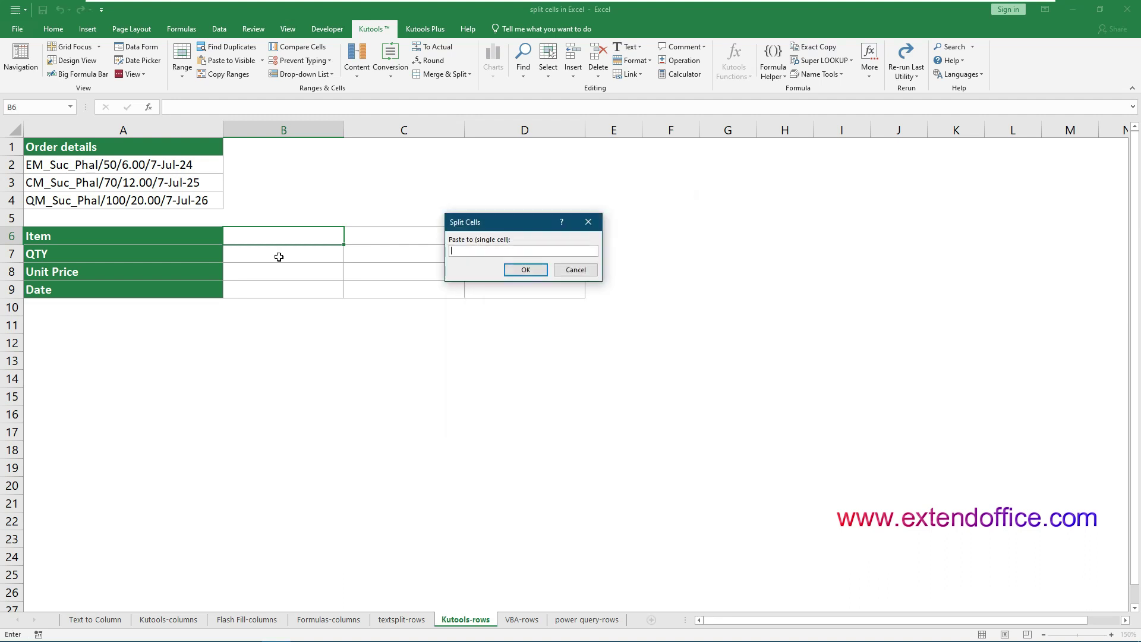
{"action": "left_click", "coordinate": [265, 230]}
{"action": "left_click", "coordinate": [510, 273]}
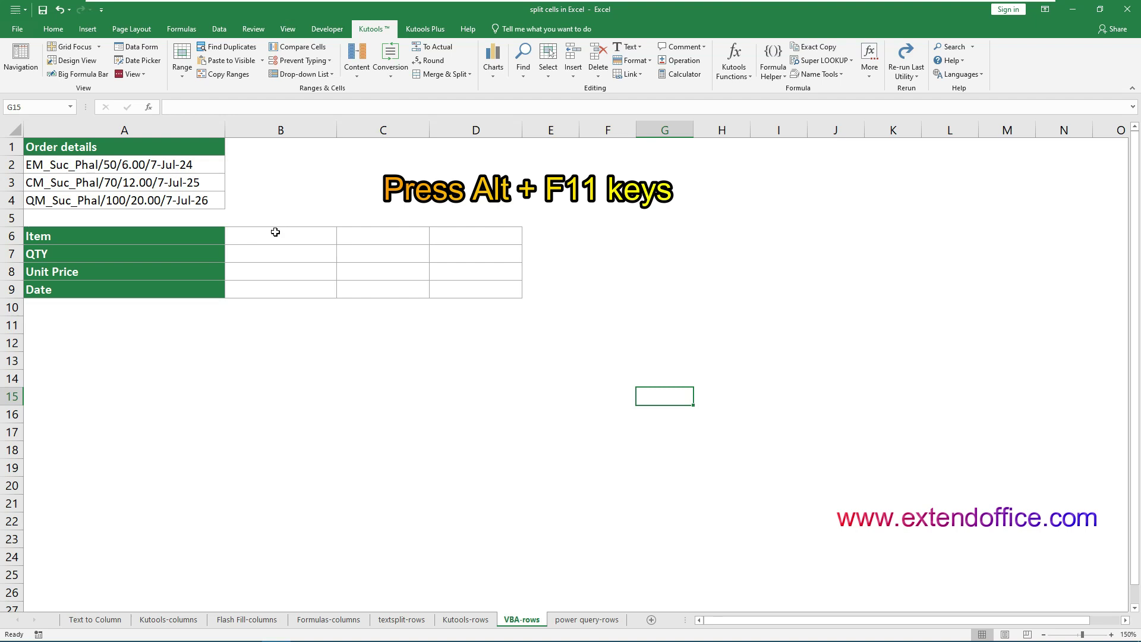
Insert a new Module1 in the VBA editor and paste the SplitCellsToRows macro code.
{"action": "key", "text": "alt+F11"}
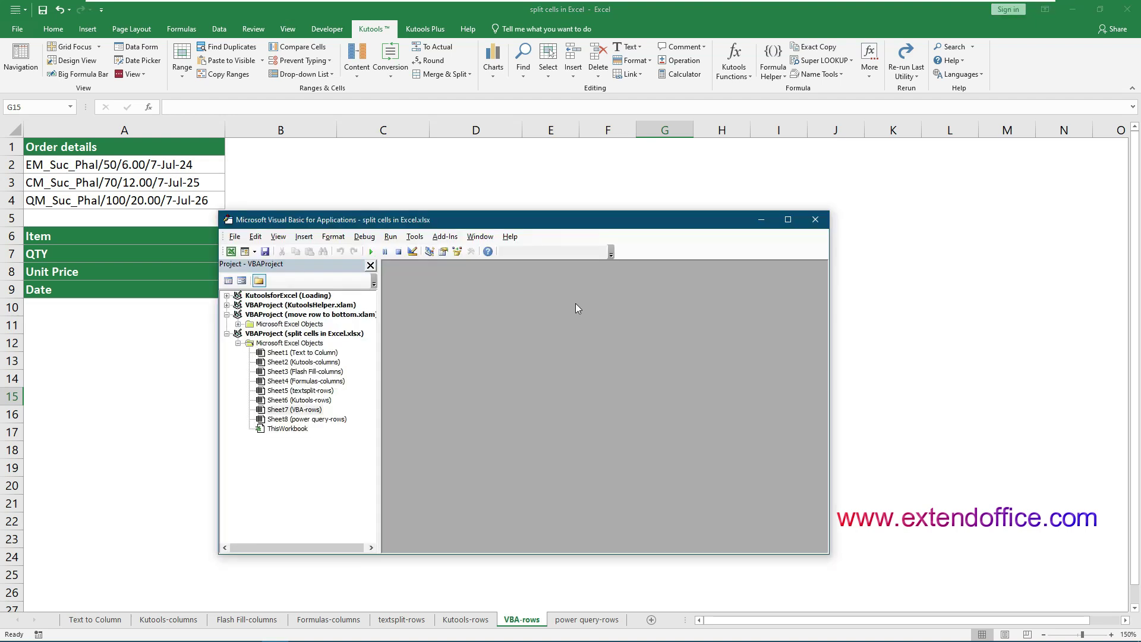
{"action": "left_click", "coordinate": [304, 236]}
{"action": "left_click", "coordinate": [330, 277]}
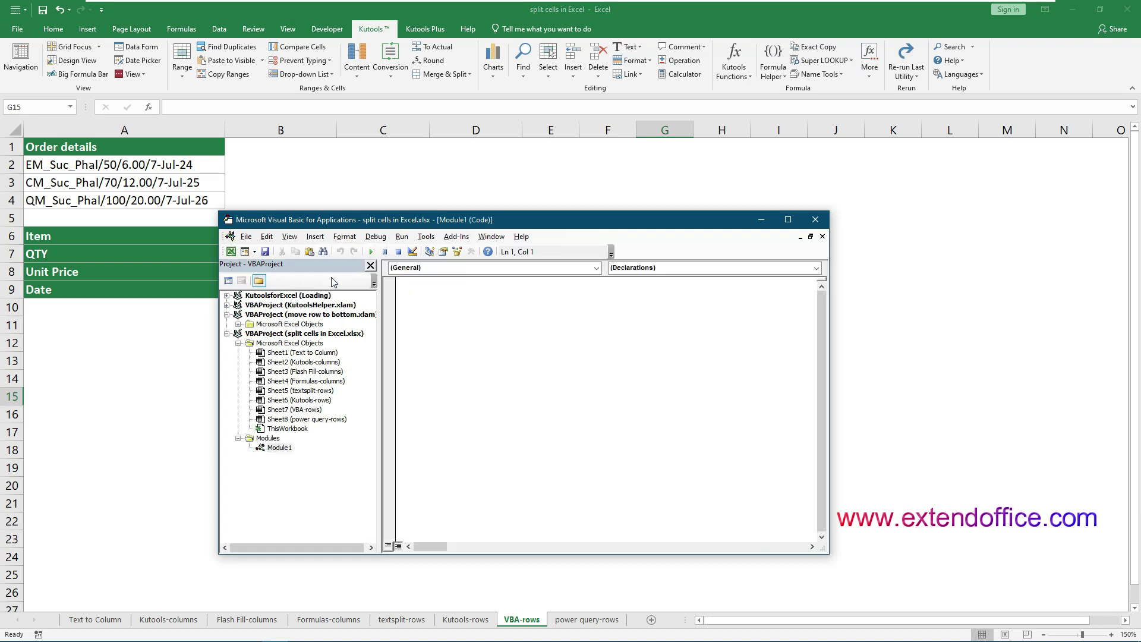
{"action": "key", "text": "ctrl+v"}
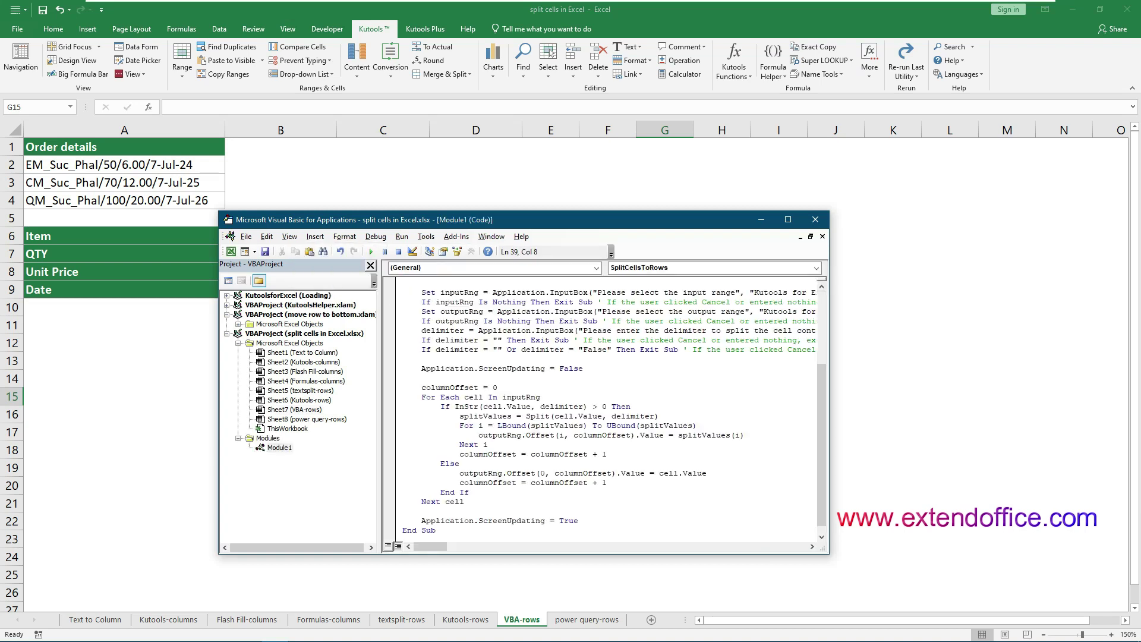
{"action": "scroll", "coordinate": [600, 410], "scroll_direction": "up", "scroll_amount": 4}
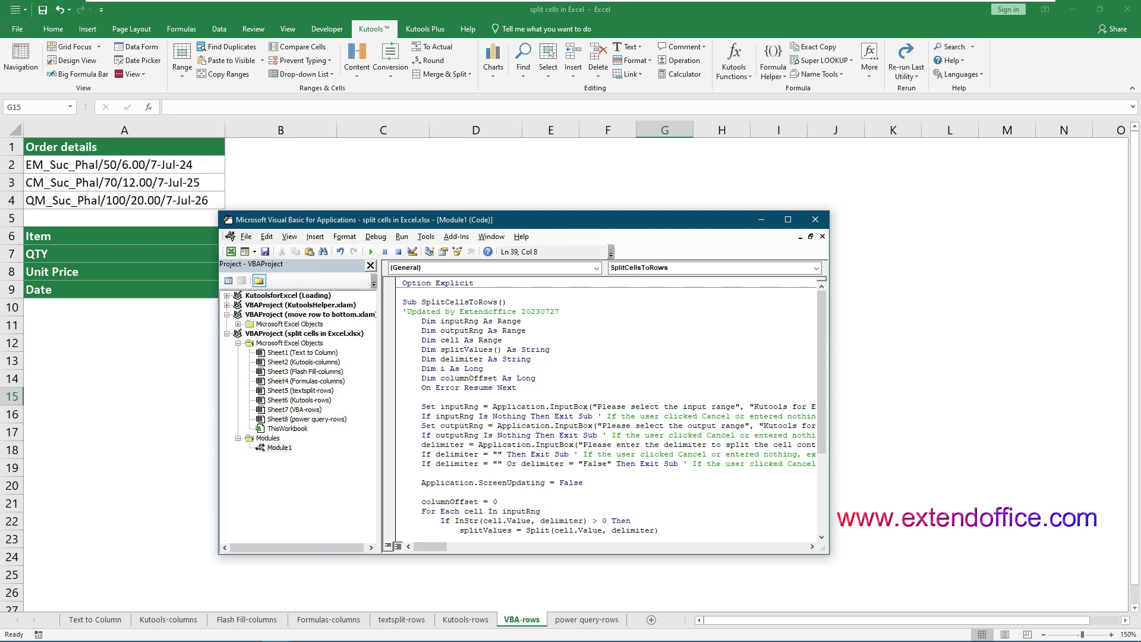
Run SplitCellsToRows with input range A2:A4, output cell B6 and "/" as delimiter.
{"action": "left_click_drag", "start_coordinate": [466, 227], "coordinate": [832, 195]}
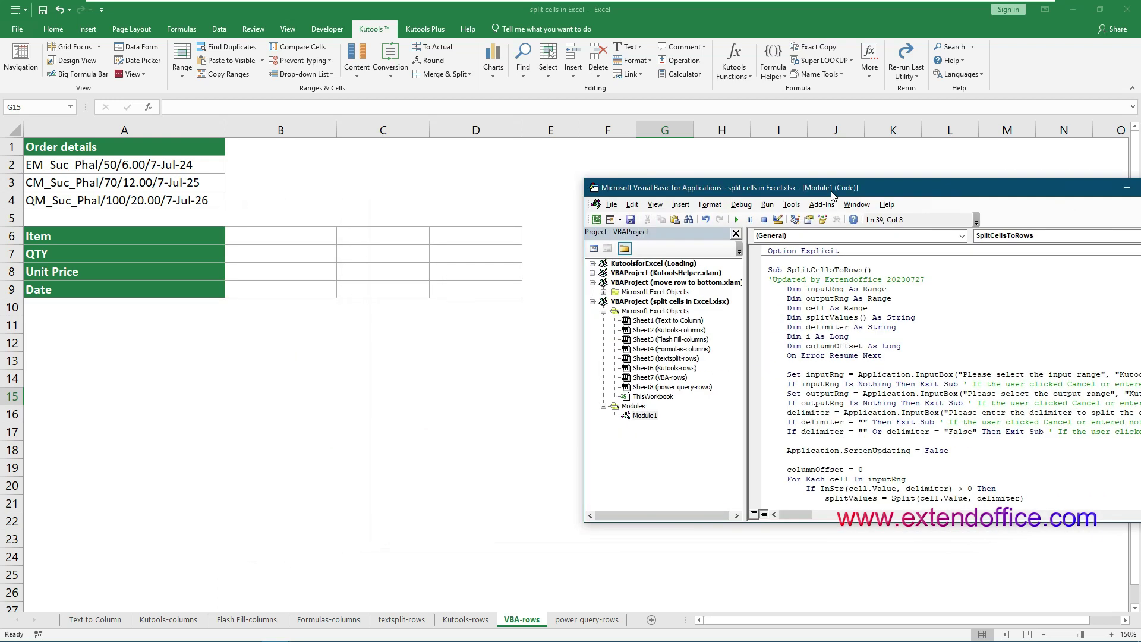
{"action": "key", "text": "F5"}
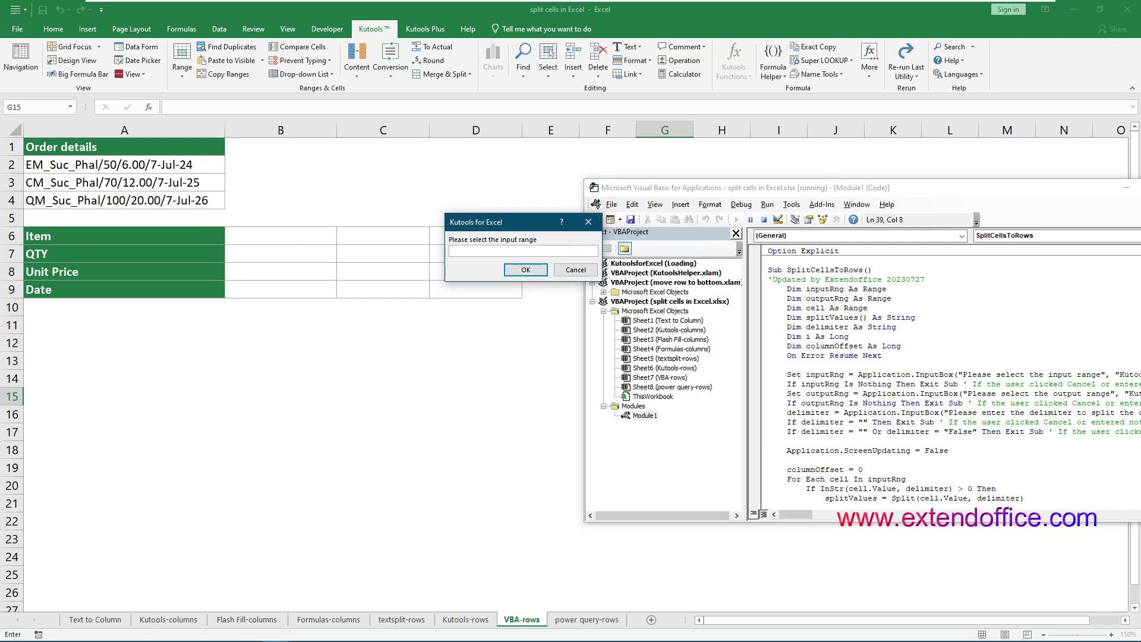
{"action": "left_click_drag", "start_coordinate": [107, 165], "coordinate": [113, 203]}
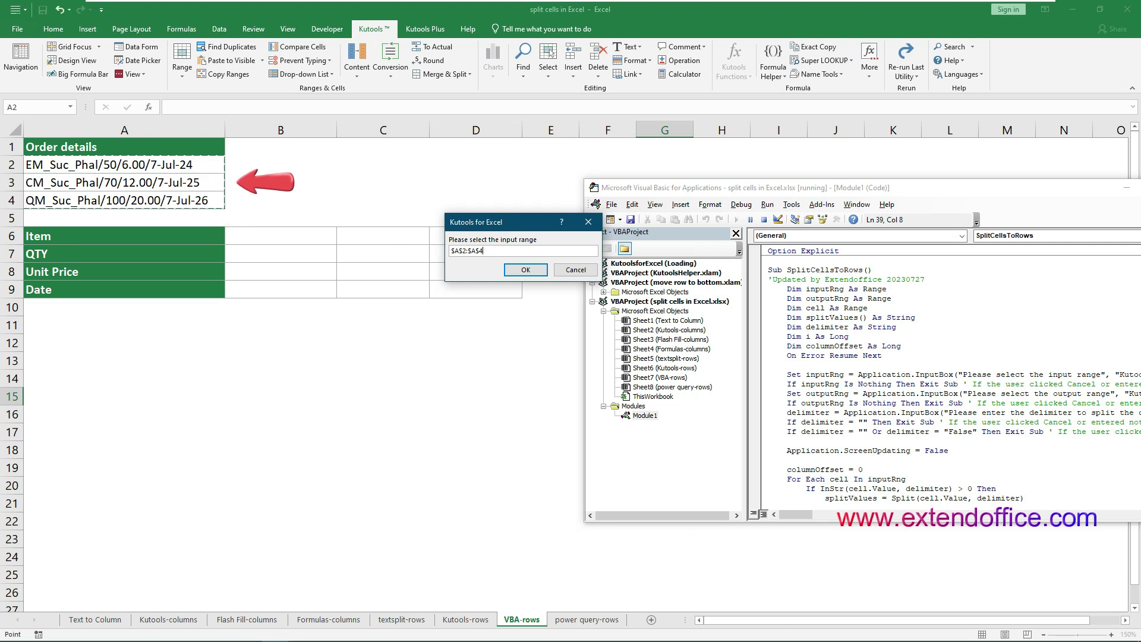
{"action": "left_click", "coordinate": [520, 270]}
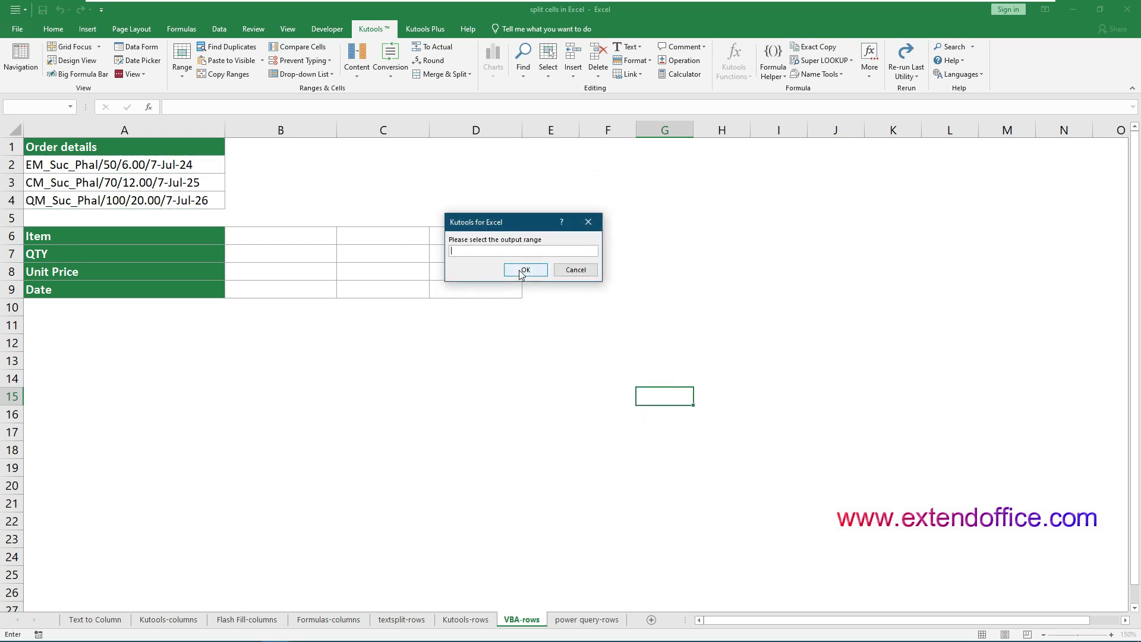
{"action": "left_click", "coordinate": [304, 236]}
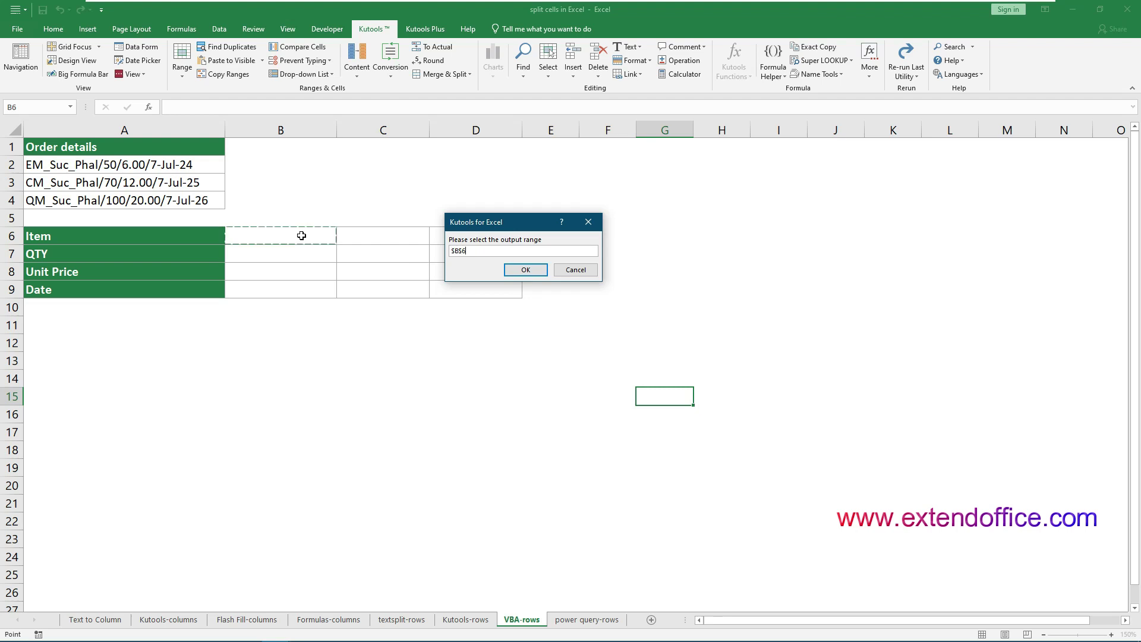
{"action": "left_click", "coordinate": [515, 271]}
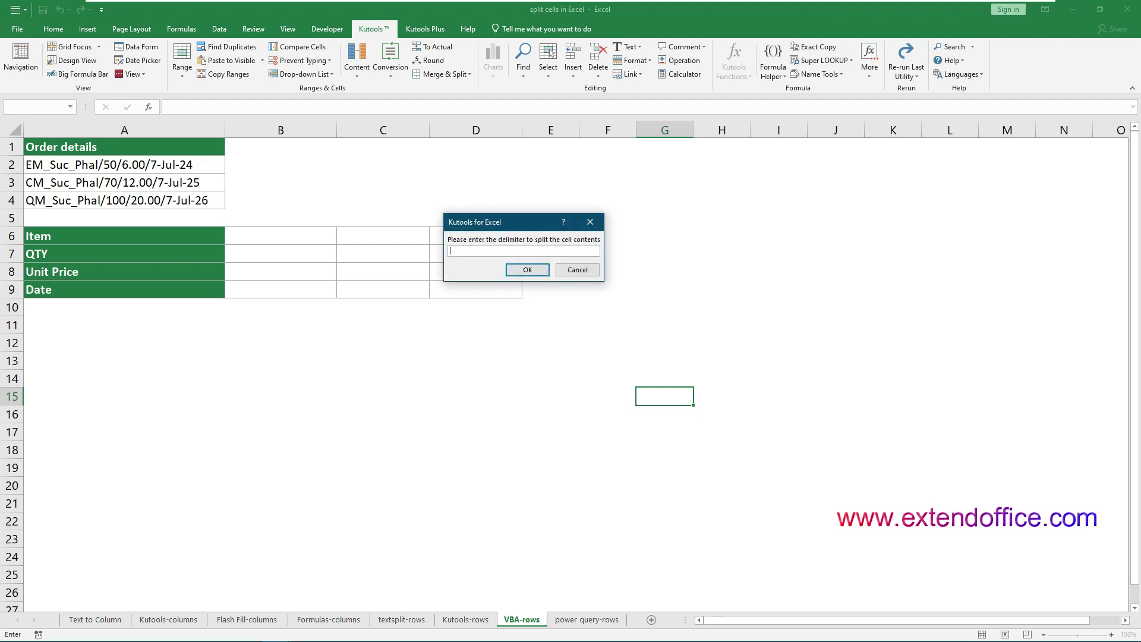
{"action": "type", "text": "/"}
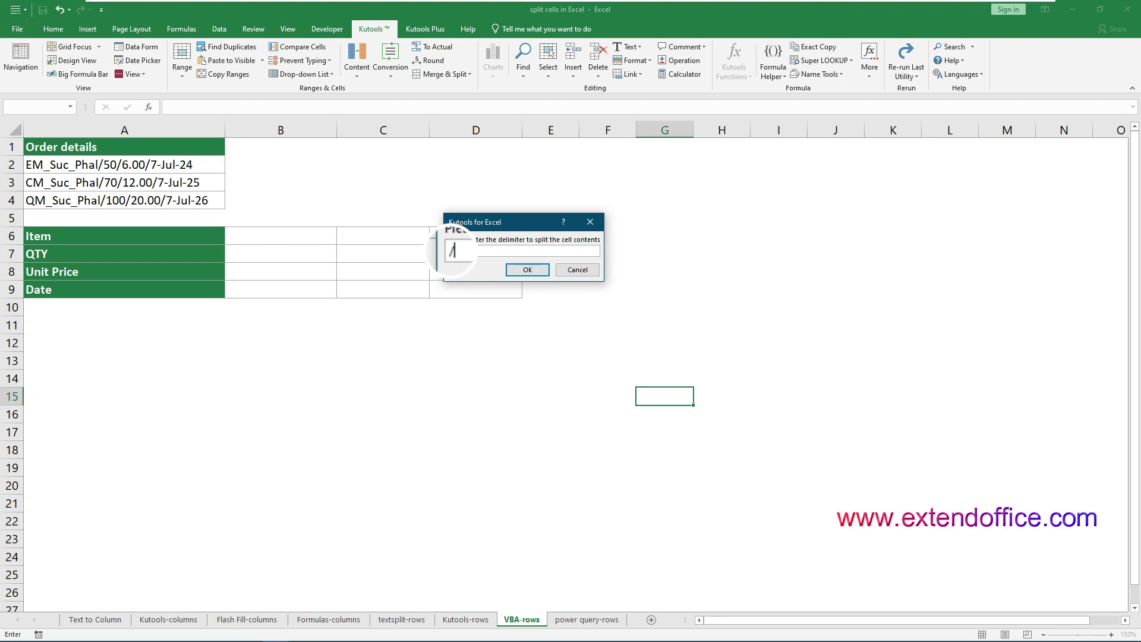
{"action": "left_click", "coordinate": [526, 269]}
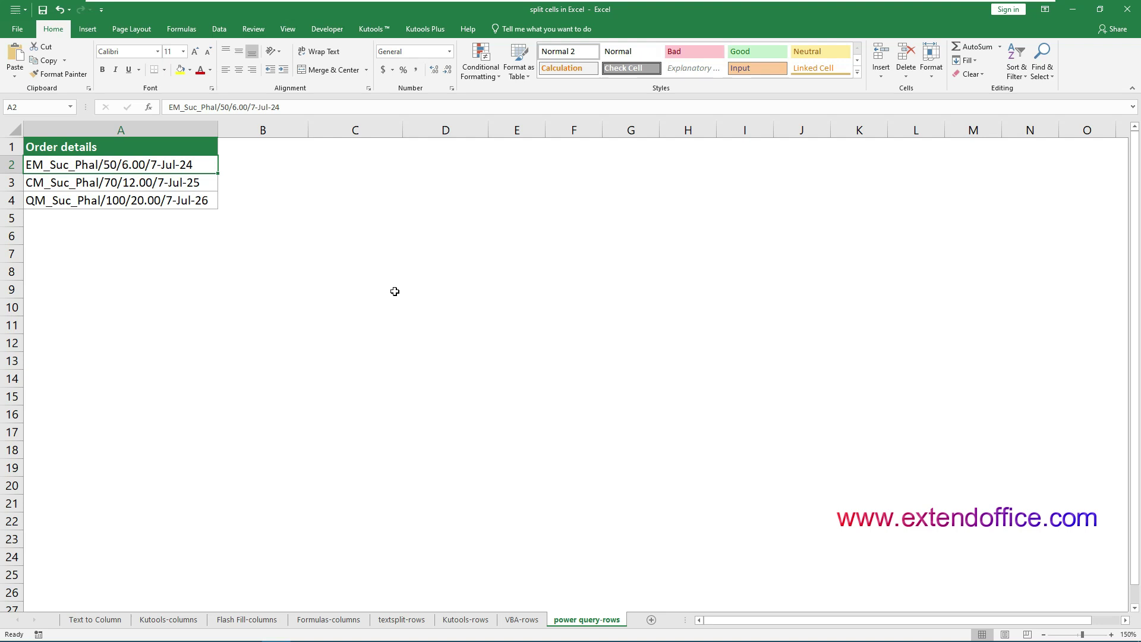
Load A1:A4 into Power Query via From Table/Range, keeping 'My table has headers'.
{"action": "left_click_drag", "start_coordinate": [159, 152], "coordinate": [159, 201]}
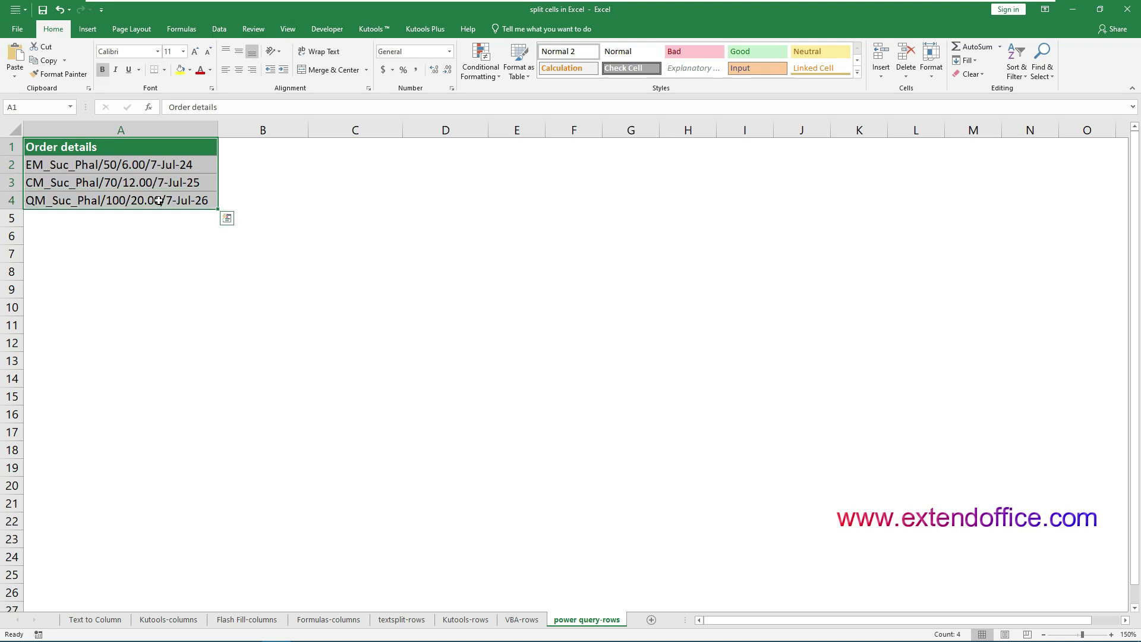
{"action": "left_click", "coordinate": [219, 31]}
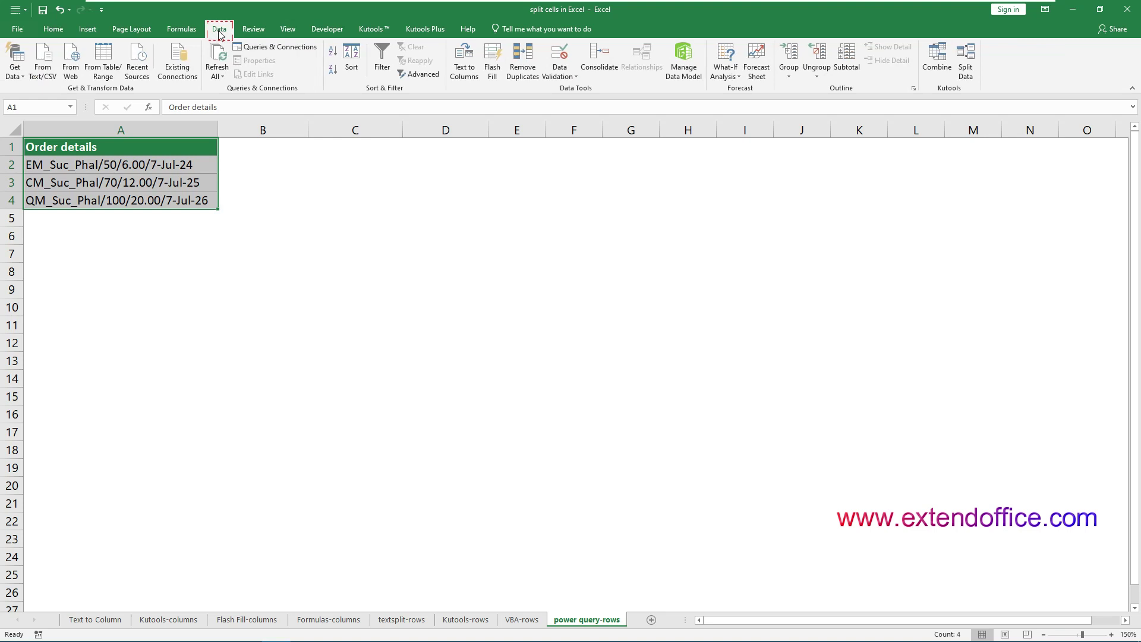
{"action": "left_click", "coordinate": [105, 66]}
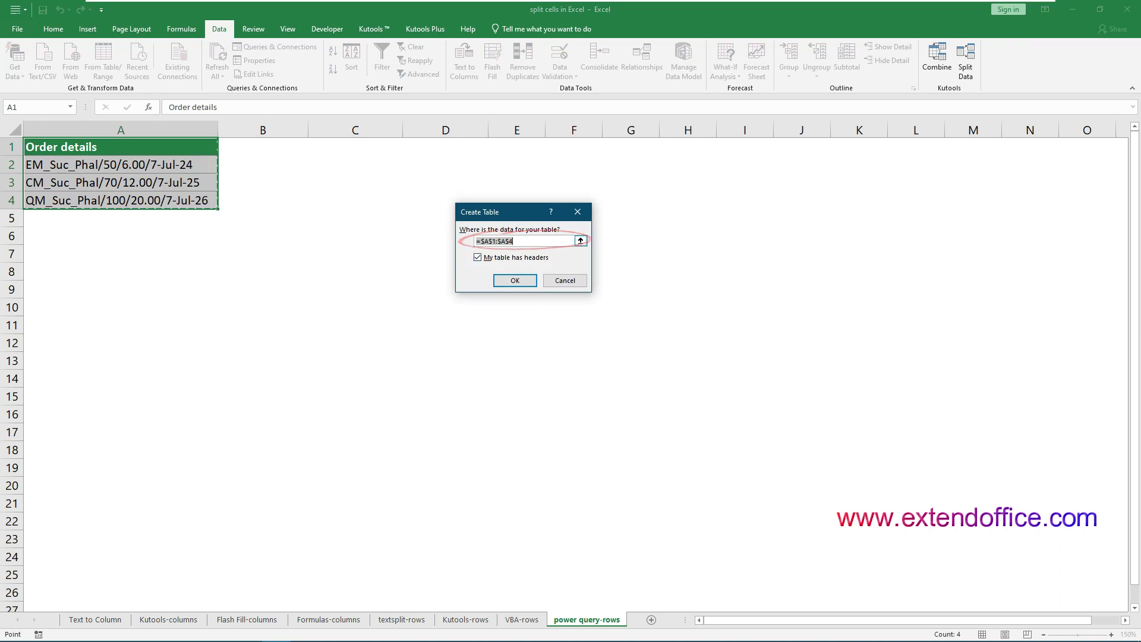
{"action": "left_click", "coordinate": [529, 280]}
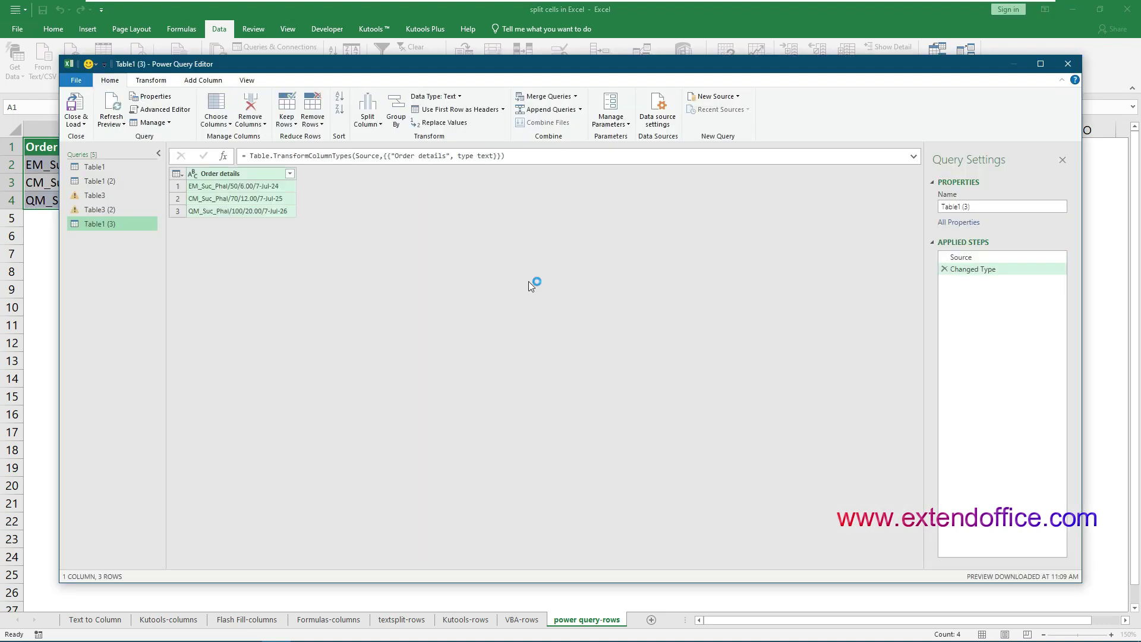
Split Order details by "/" at each occurrence into rows, with quote character None.
{"action": "left_click", "coordinate": [378, 124]}
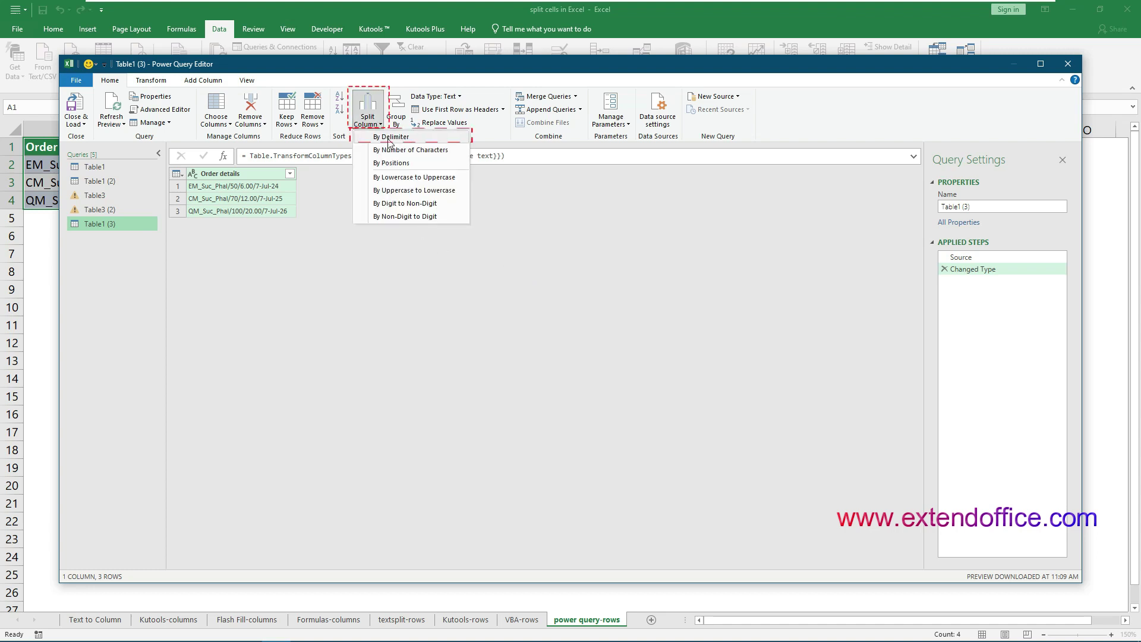
{"action": "left_click", "coordinate": [389, 140]}
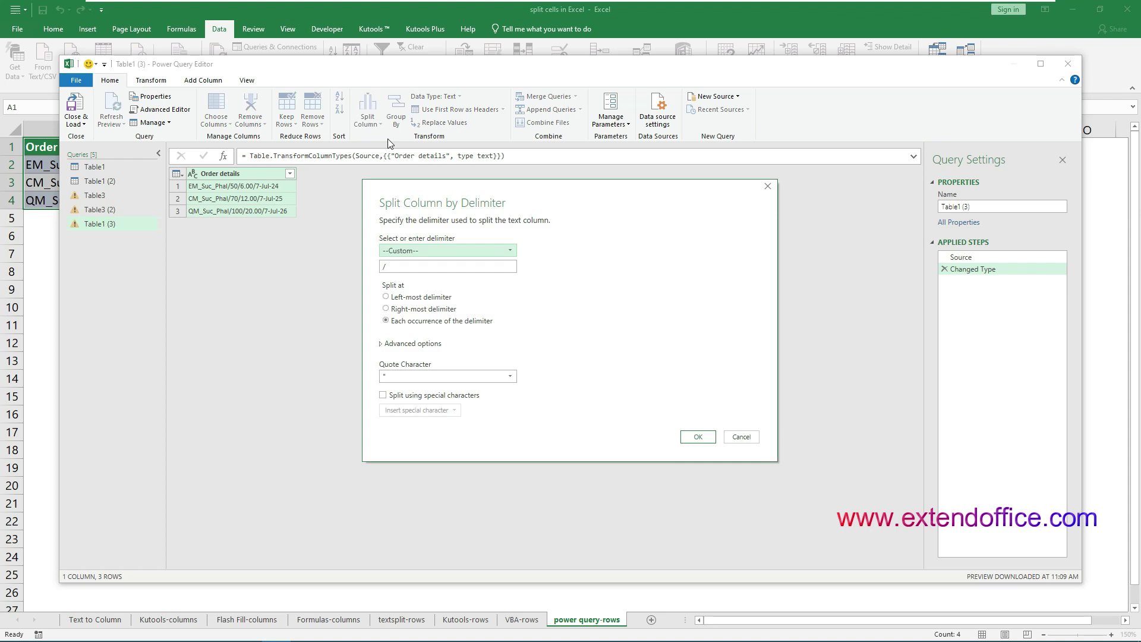
{"action": "left_click", "coordinate": [383, 344]}
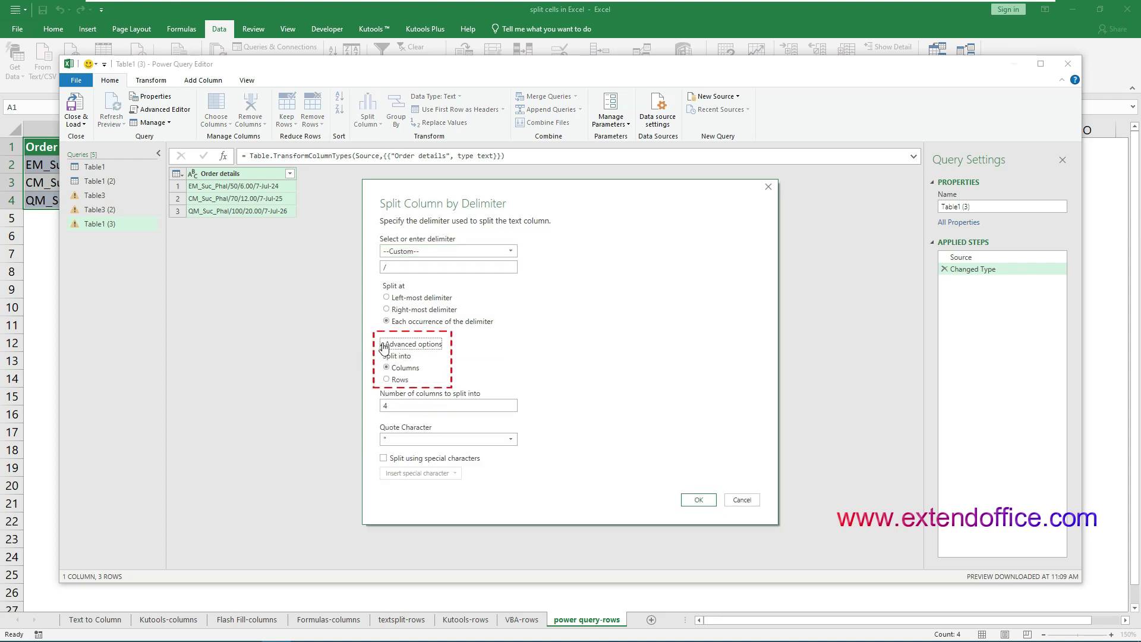
{"action": "left_click", "coordinate": [398, 381]}
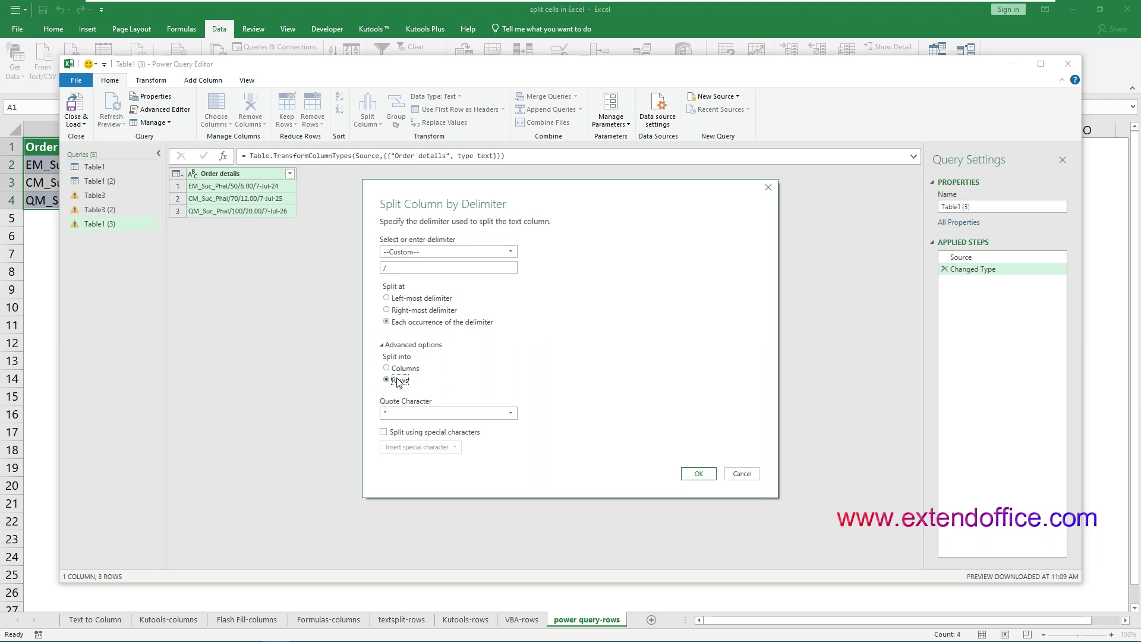
{"action": "left_click", "coordinate": [512, 413]}
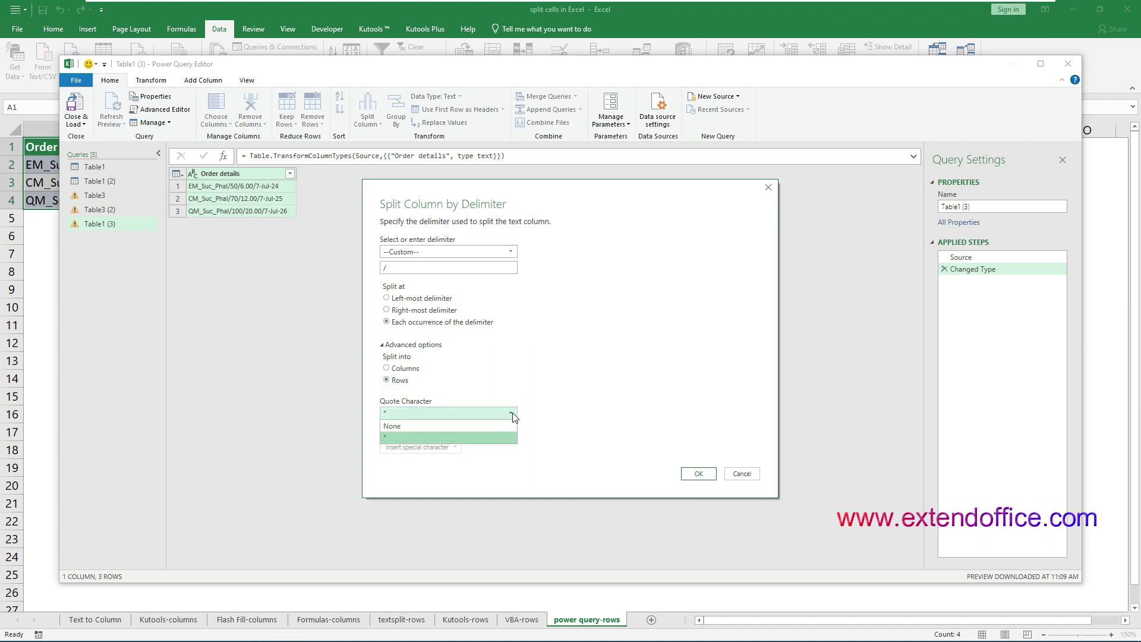
{"action": "left_click", "coordinate": [465, 423]}
{"action": "left_click", "coordinate": [696, 479]}
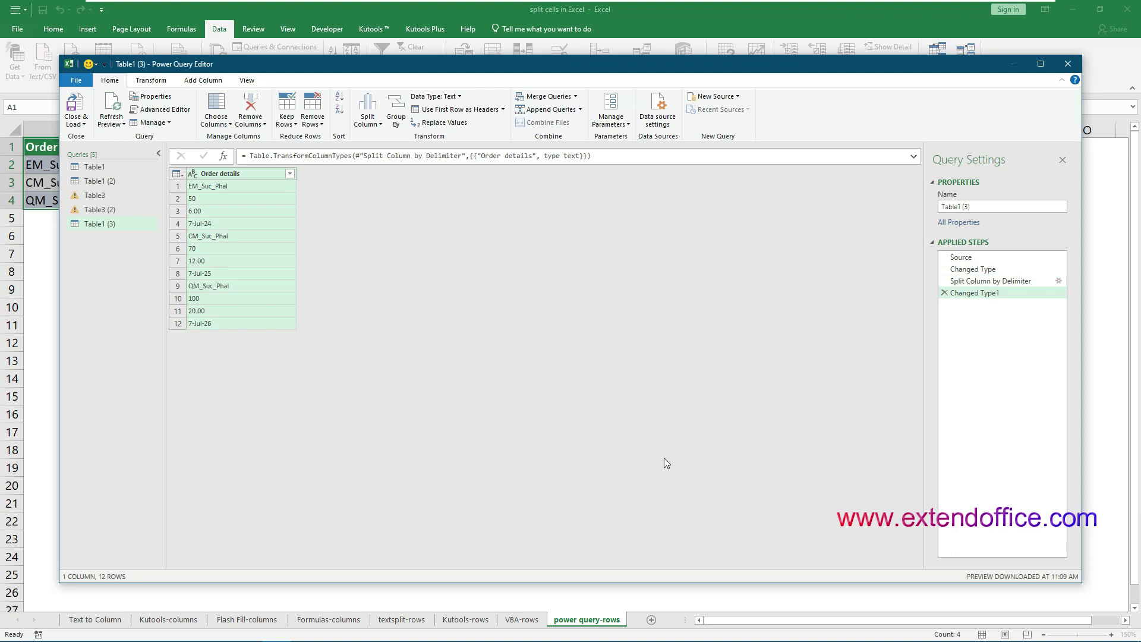
Close & Load the query to the existing worksheet at C1, then select the first order's four values.
{"action": "left_click", "coordinate": [84, 124]}
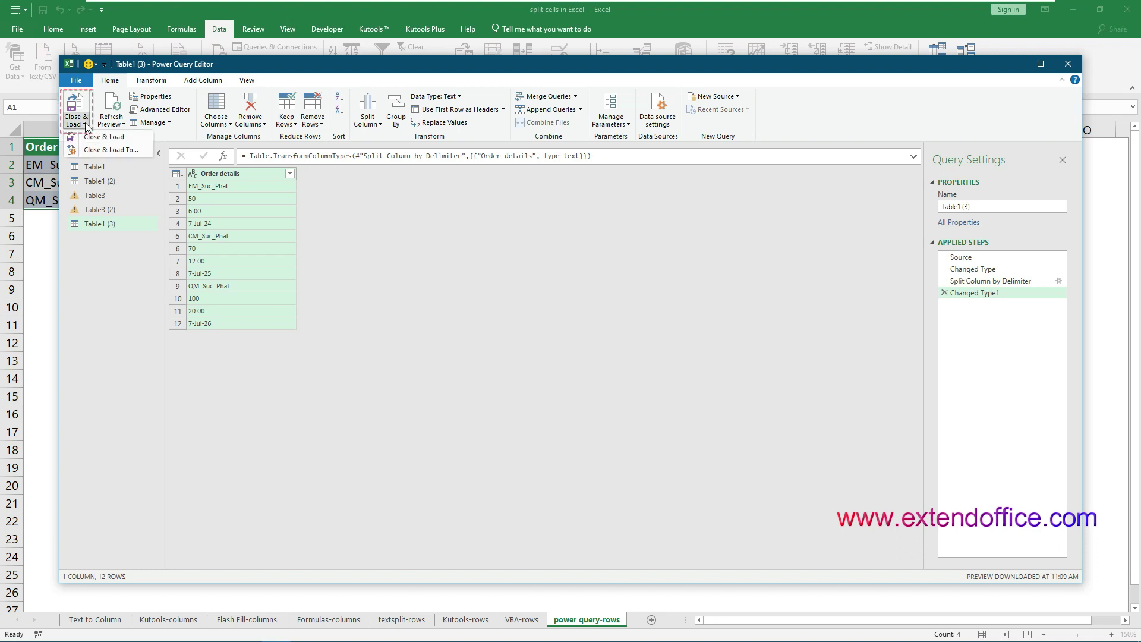
{"action": "left_click", "coordinate": [107, 151]}
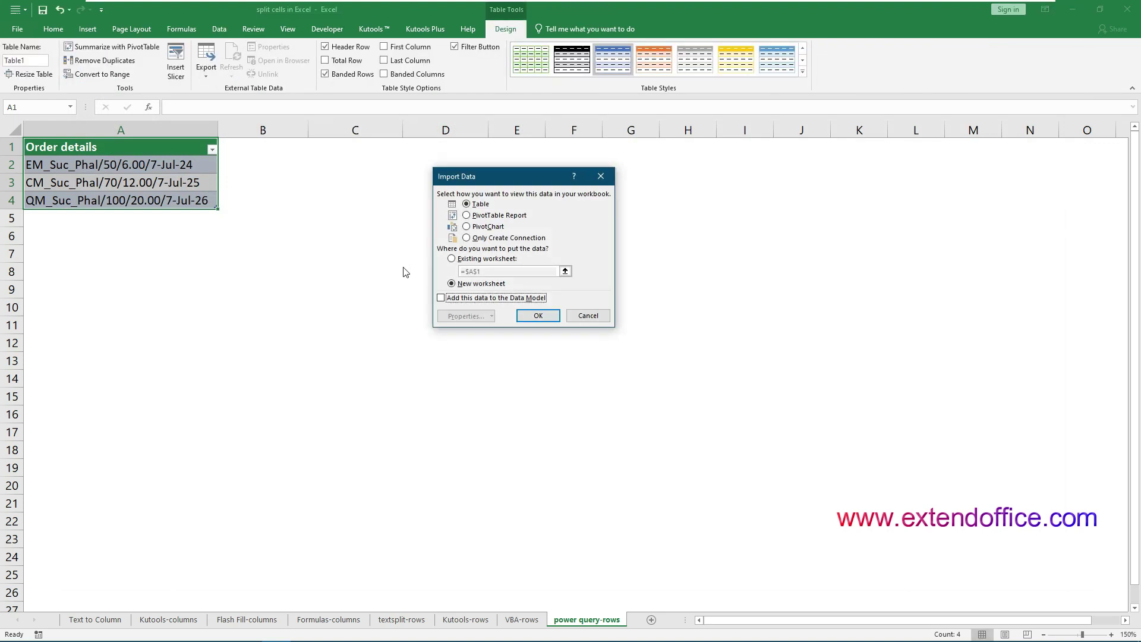
{"action": "left_click", "coordinate": [451, 259]}
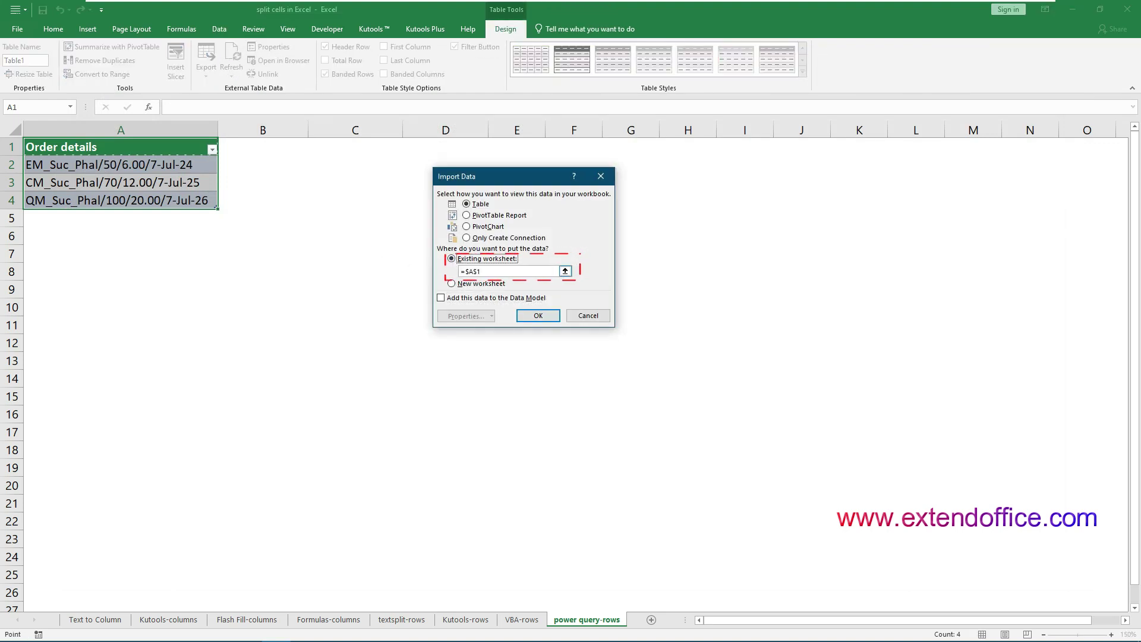
{"action": "left_click", "coordinate": [565, 271]}
{"action": "left_click", "coordinate": [334, 152]}
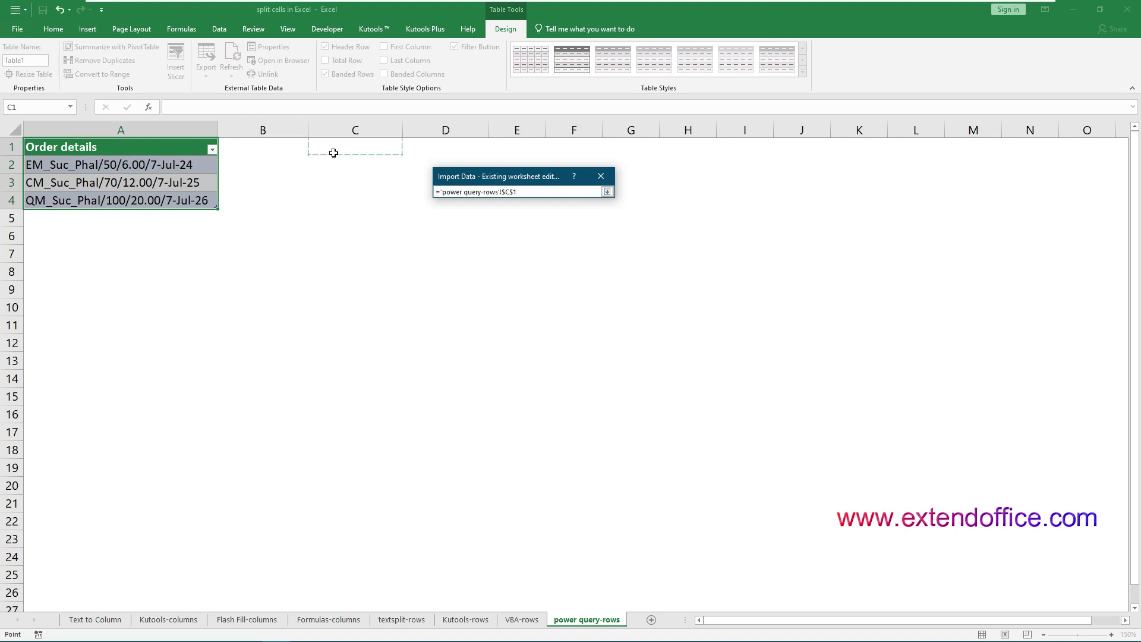
{"action": "left_click", "coordinate": [601, 177]}
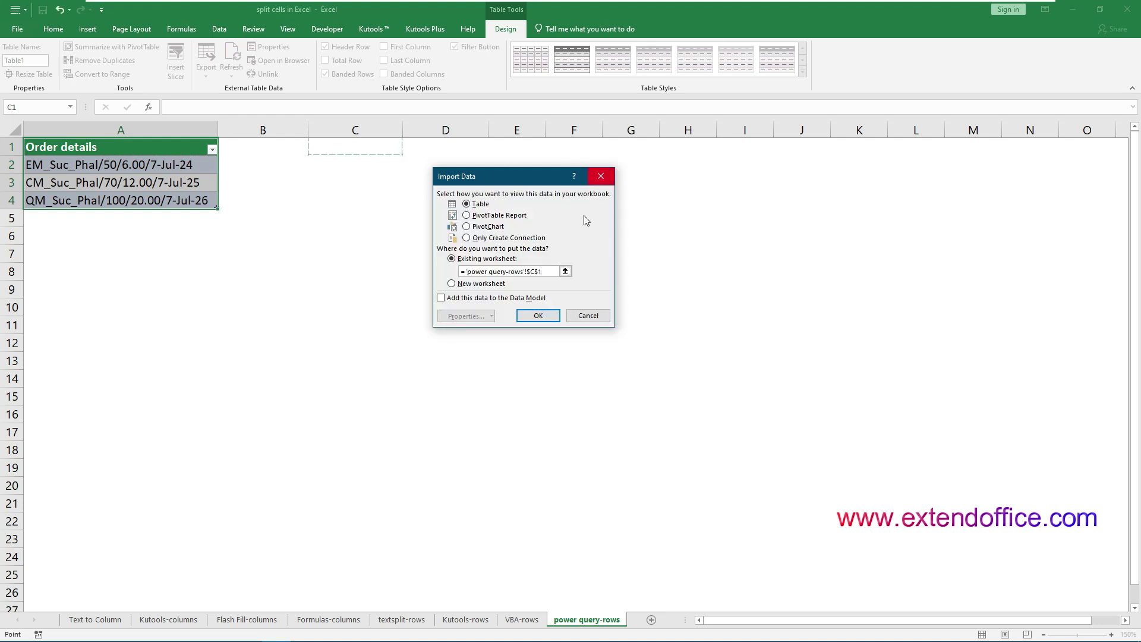
{"action": "left_click", "coordinate": [538, 318]}
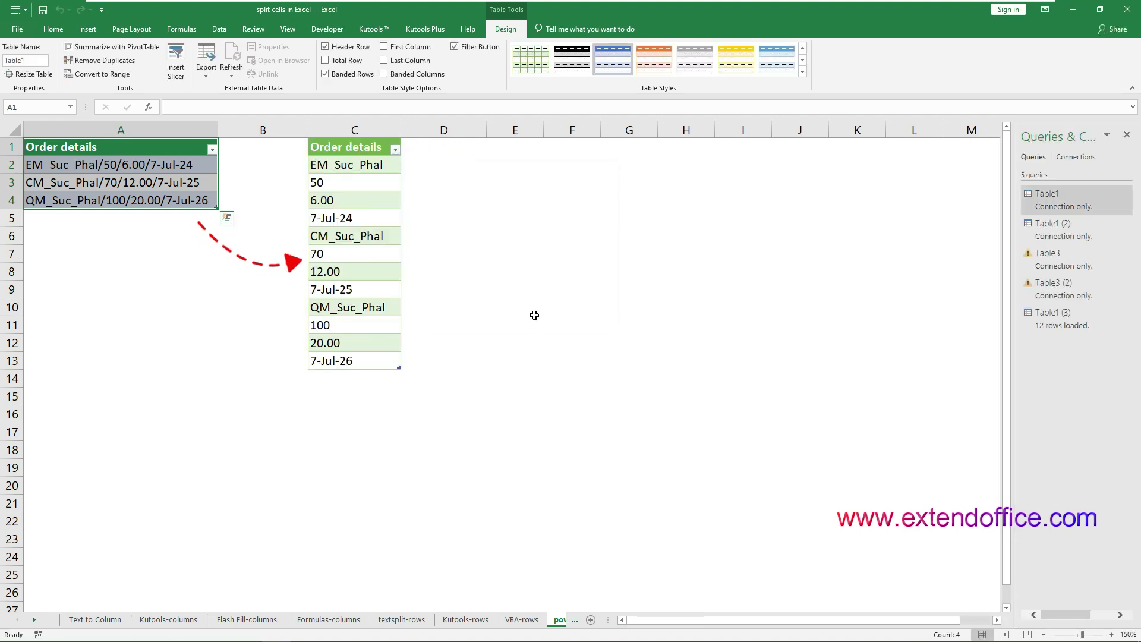
{"action": "left_click_drag", "start_coordinate": [348, 165], "coordinate": [358, 361]}
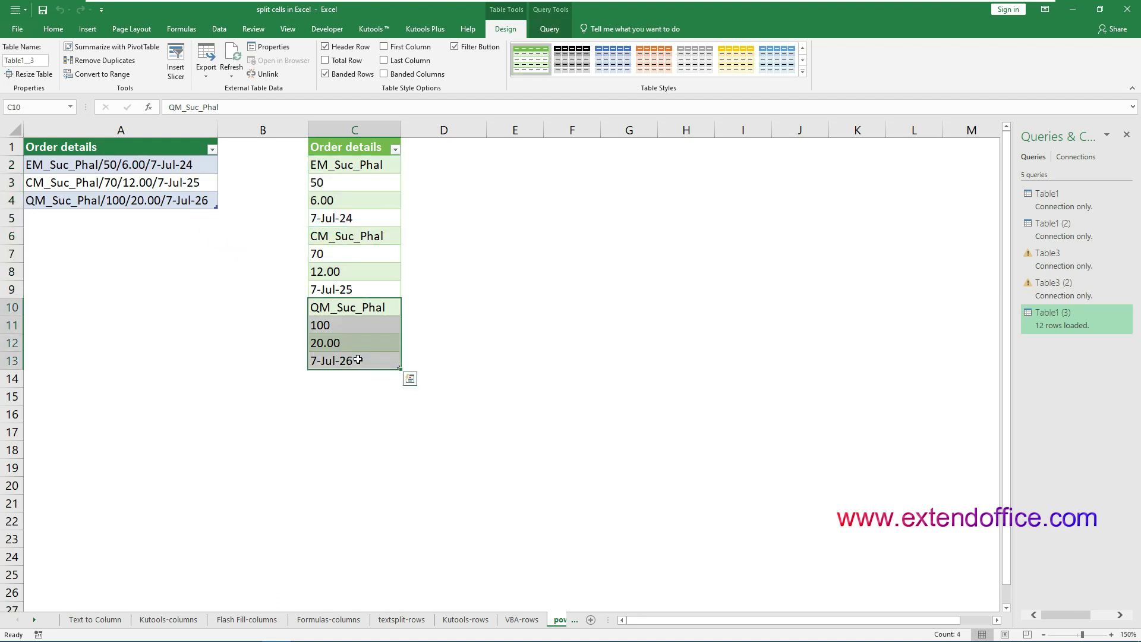